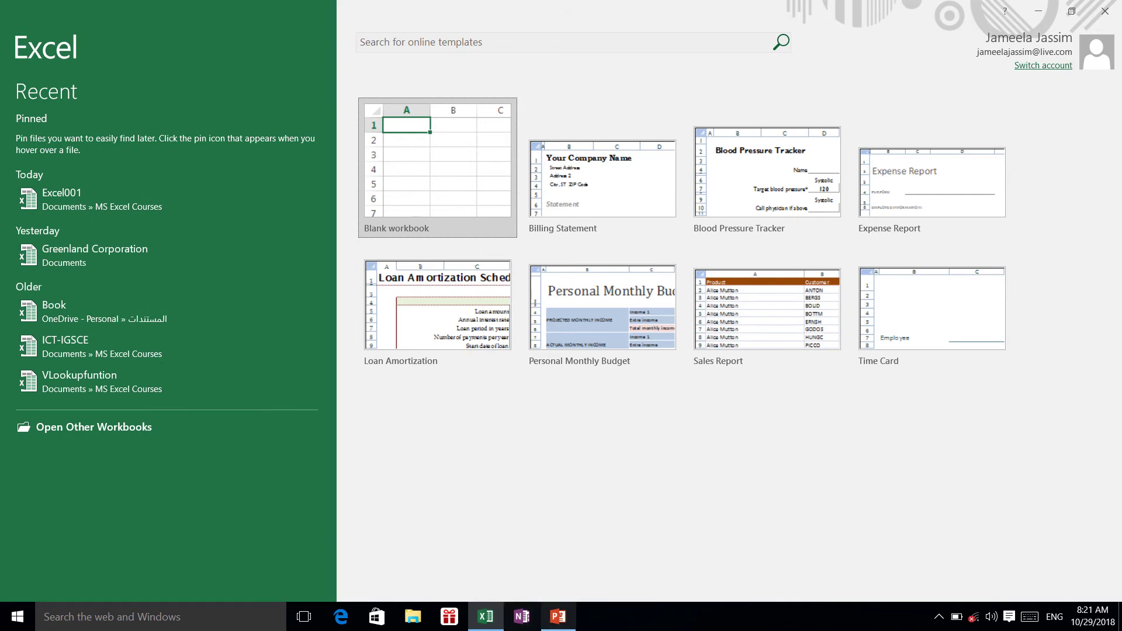
Switch to the PowerPoint deck 'MS Excel Level 1 An Introductory Lesson' on its course description slide
click(558, 617)
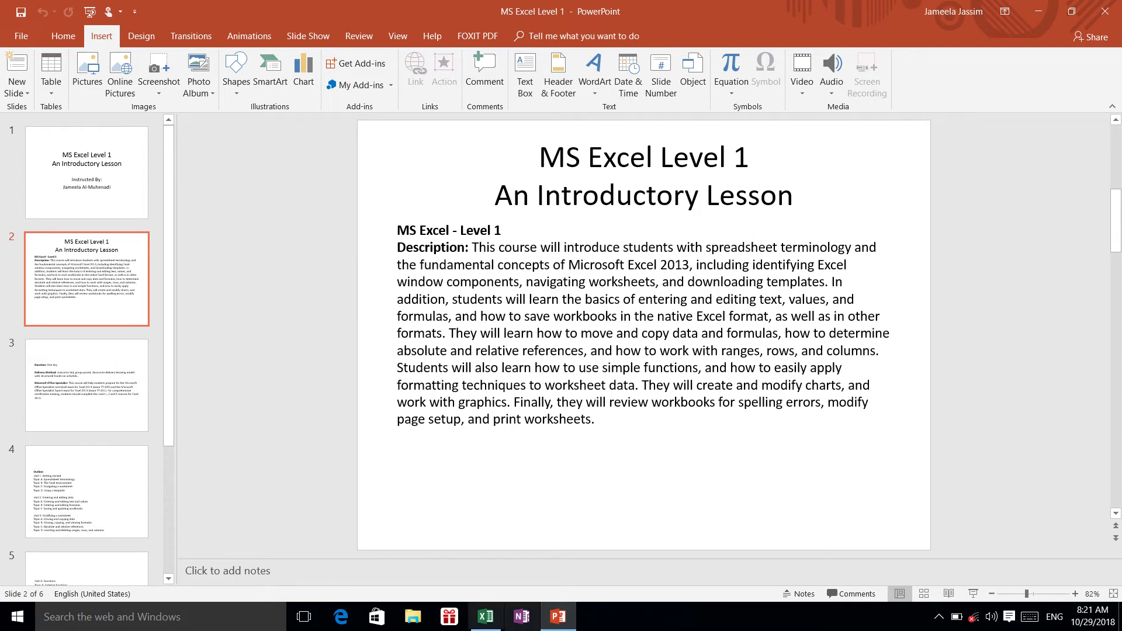
Go back from the PowerPoint deck to Excel's start screen with its templates
click(485, 616)
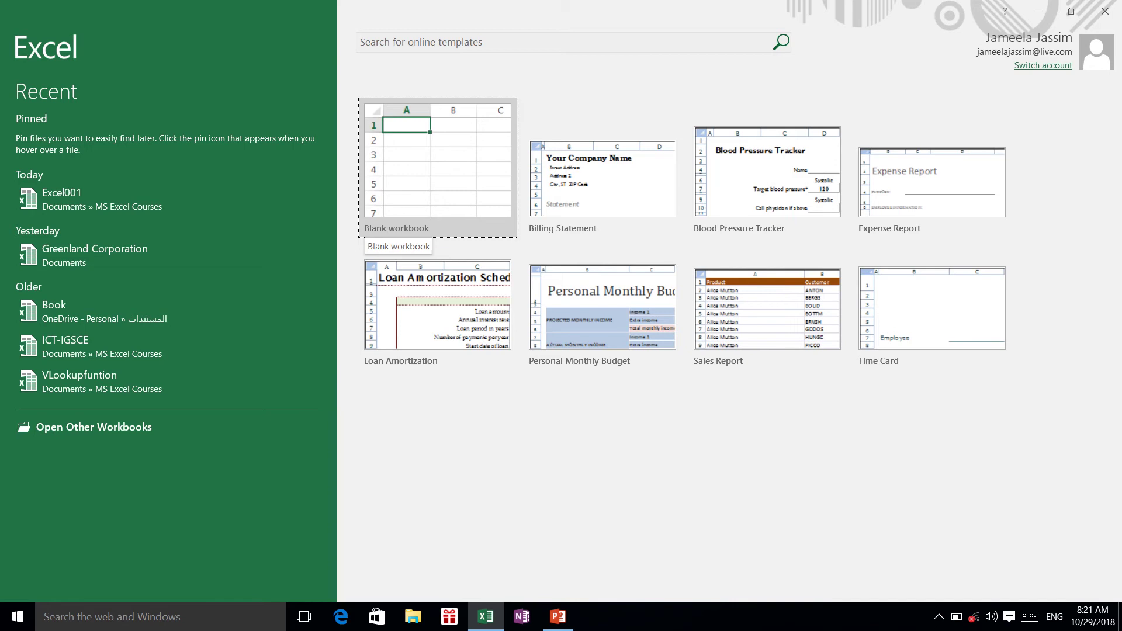
Create a blank workbook (Book2) and widen column A slightly by dragging its border
click(368, 228)
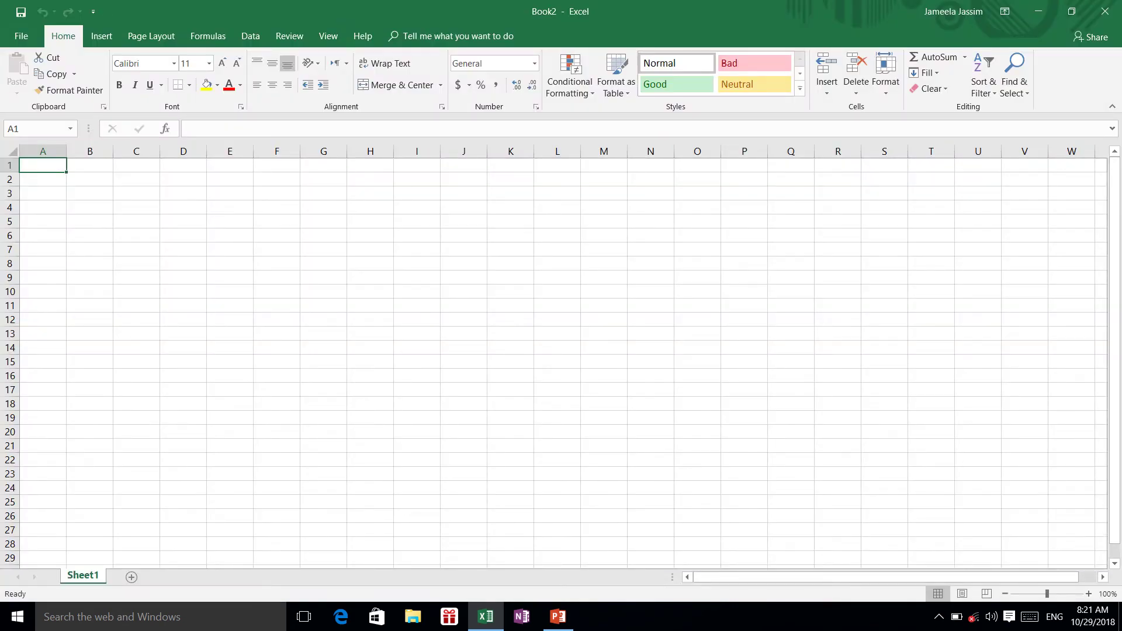
click(43, 180)
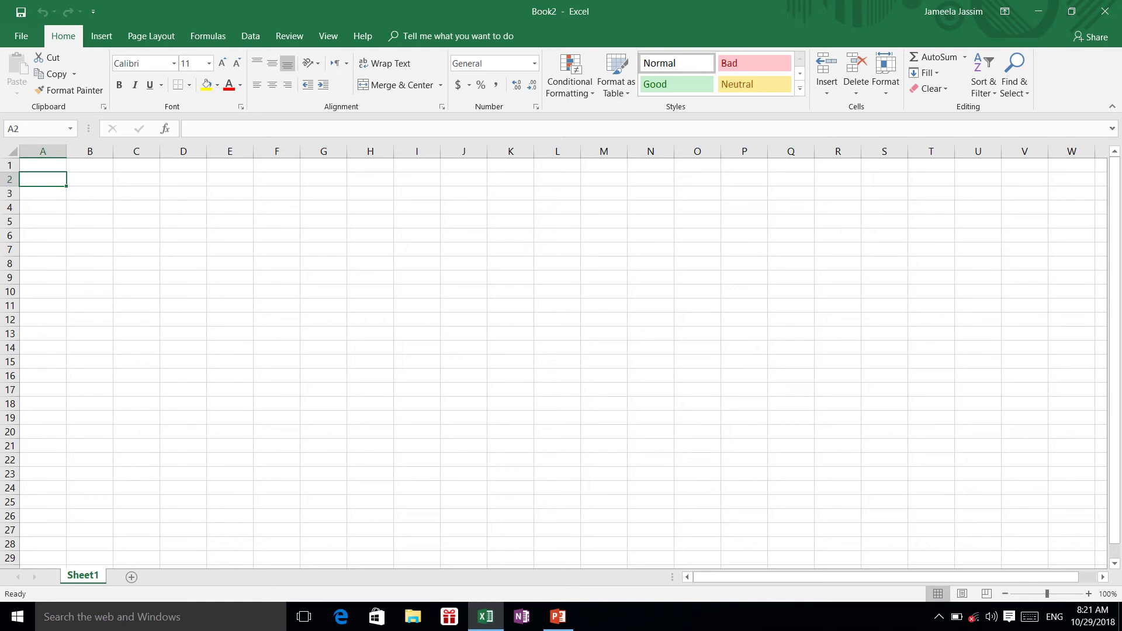
click(42, 165)
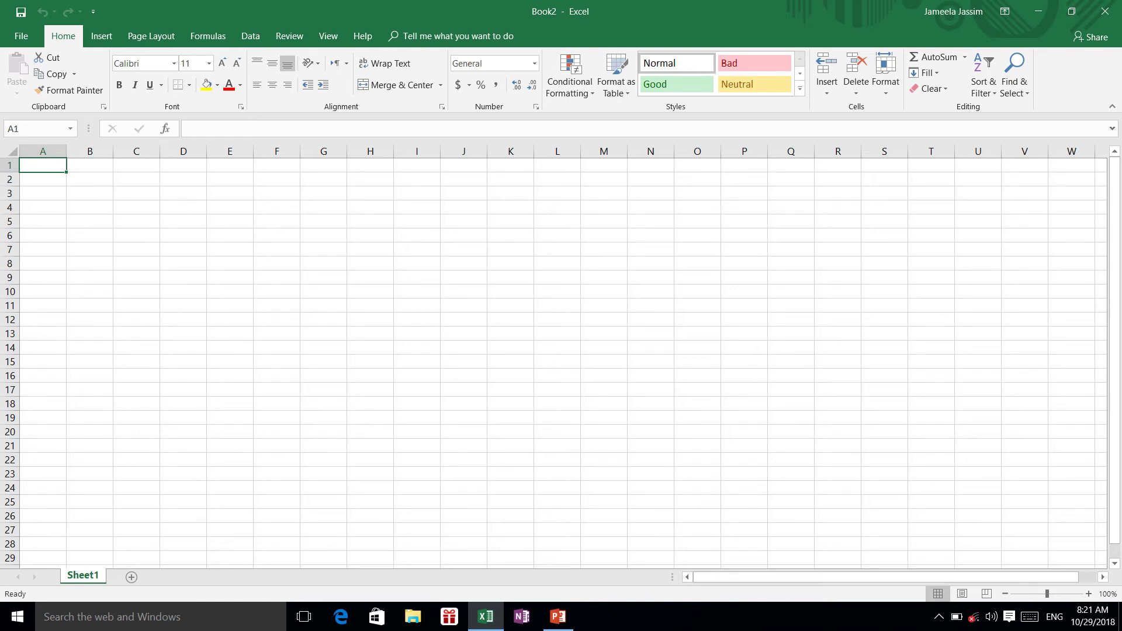
drag(66, 151, 79, 151)
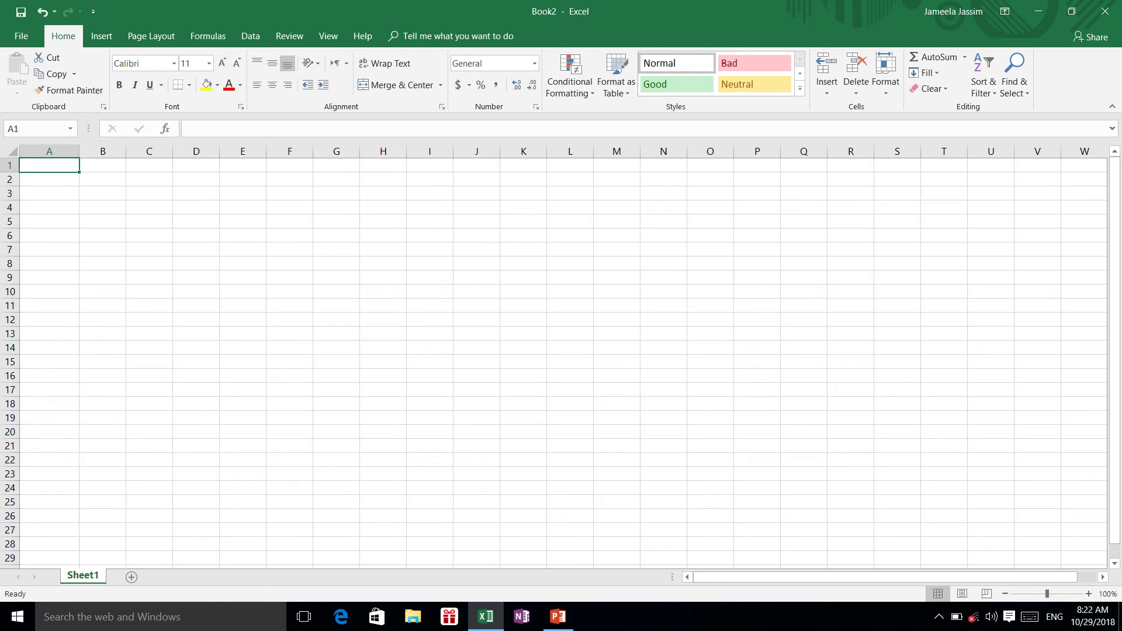
click(43, 179)
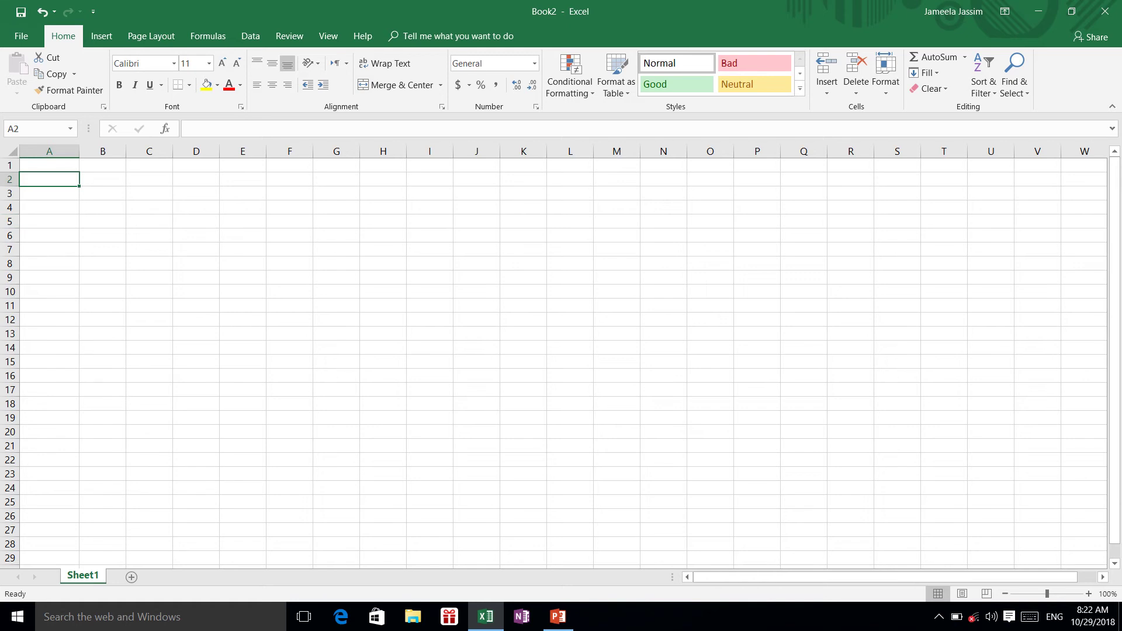
click(49, 193)
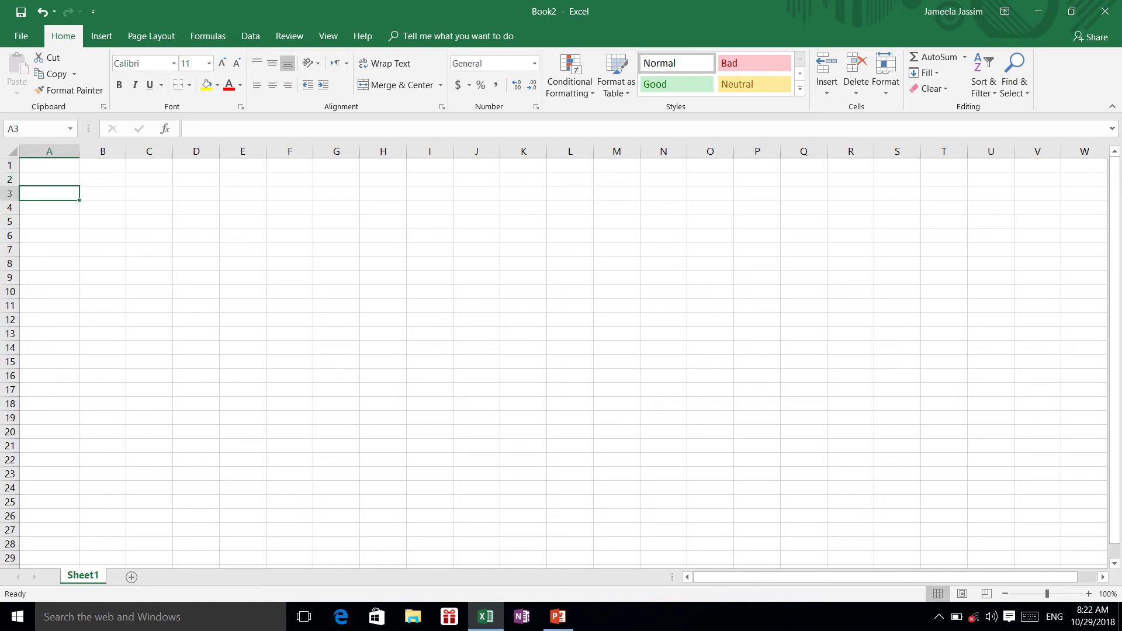
click(49, 178)
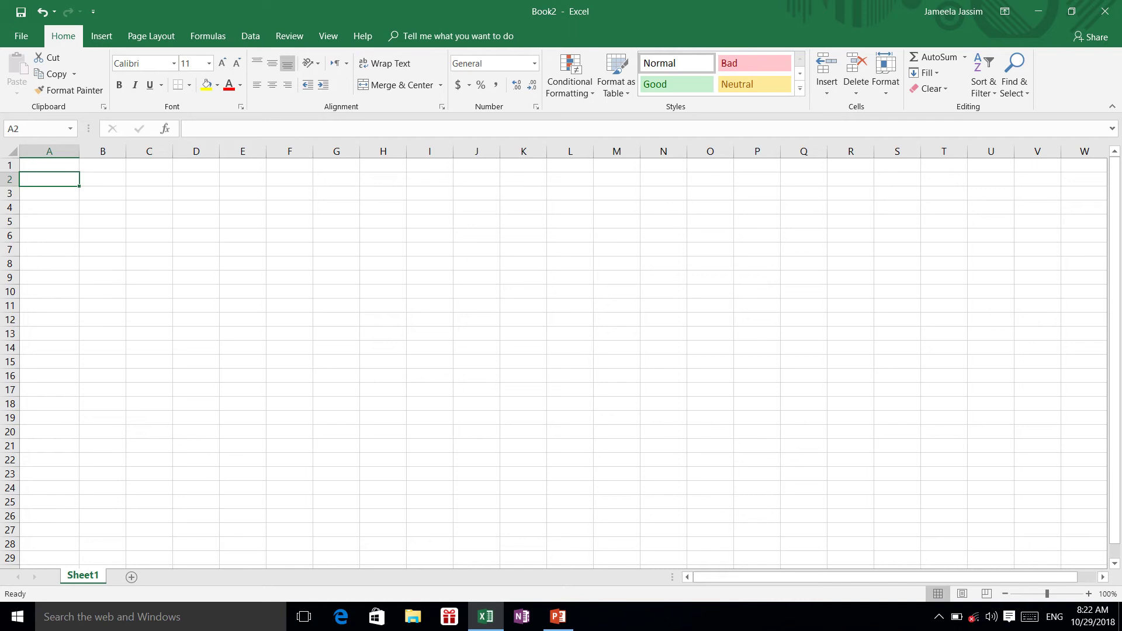
click(49, 165)
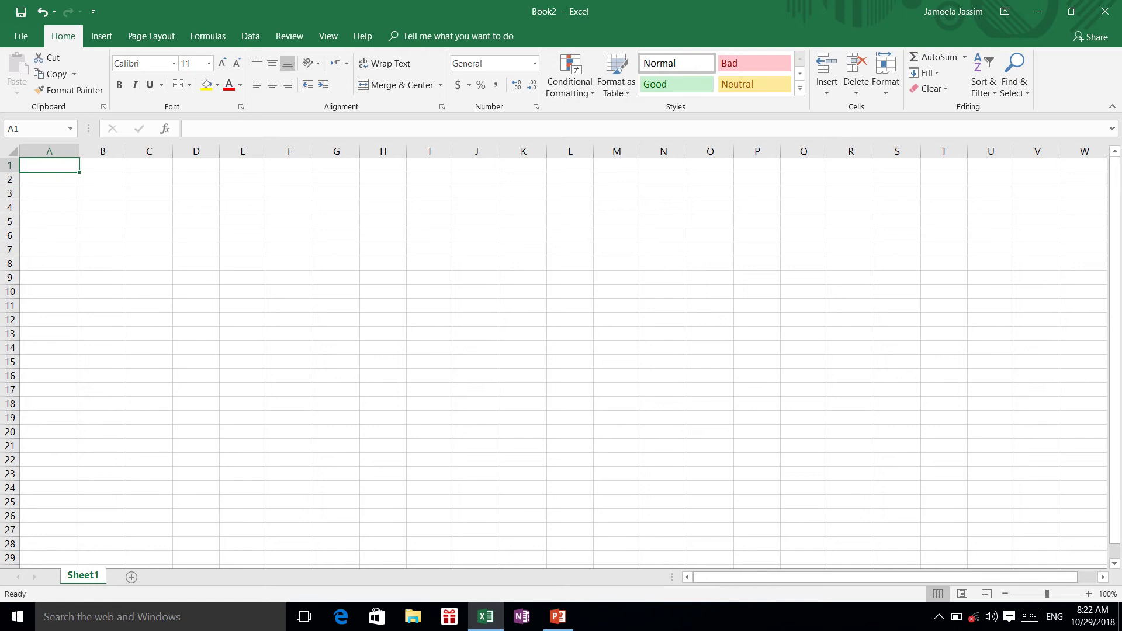
click(103, 178)
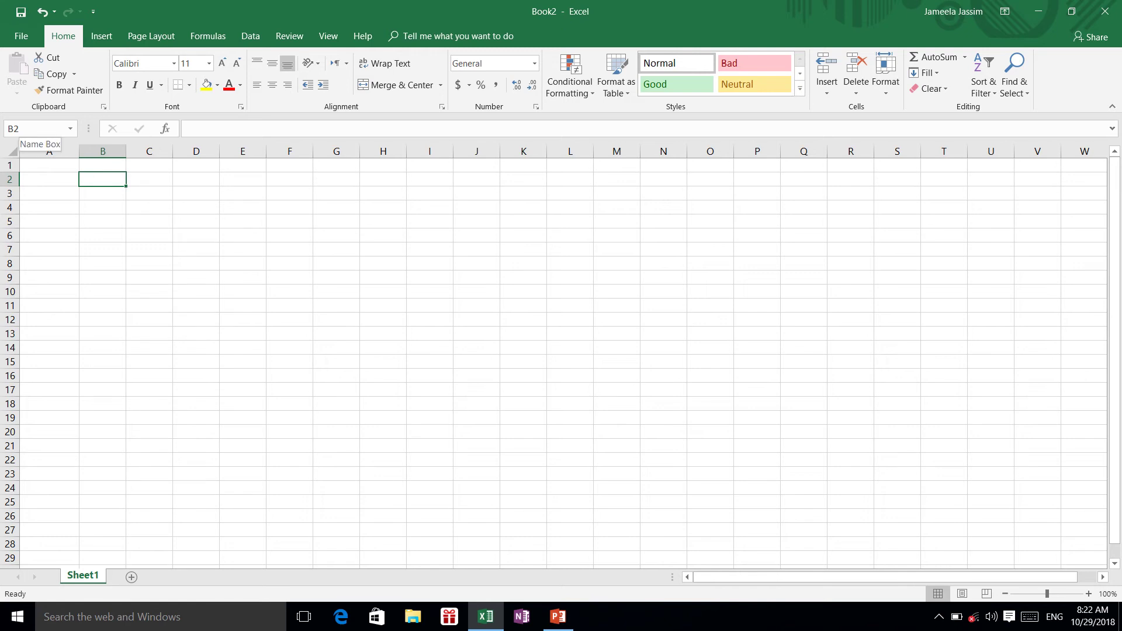
key(Right)
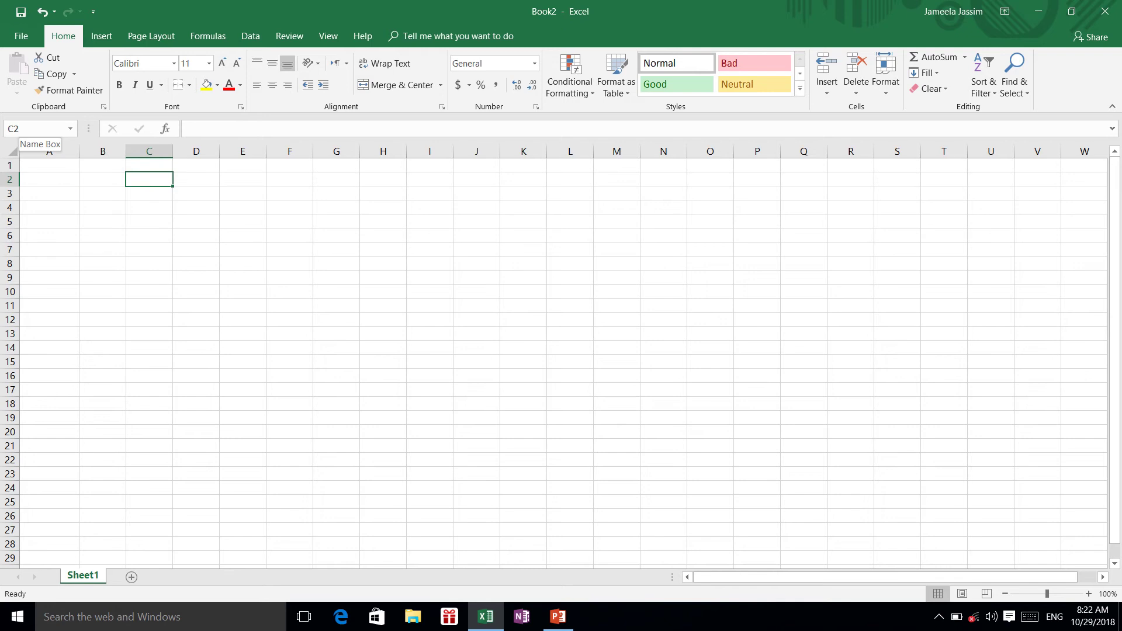
key(Down)
key(Down)
key(Right)
key(Left)
key(Left)
key(Down)
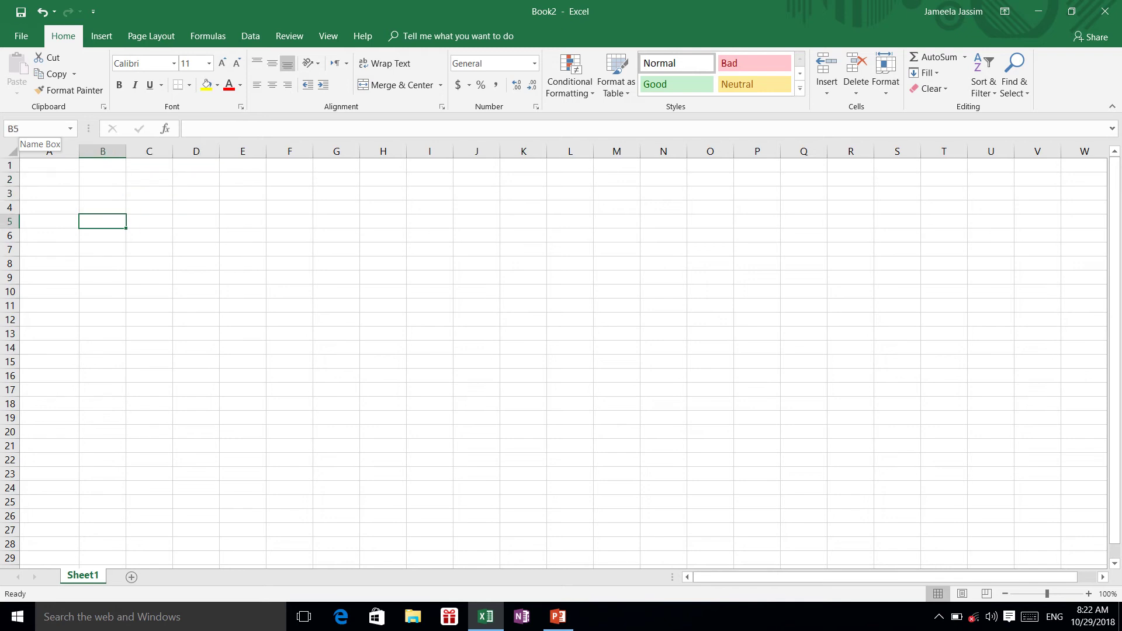
key(Up)
key(Up)
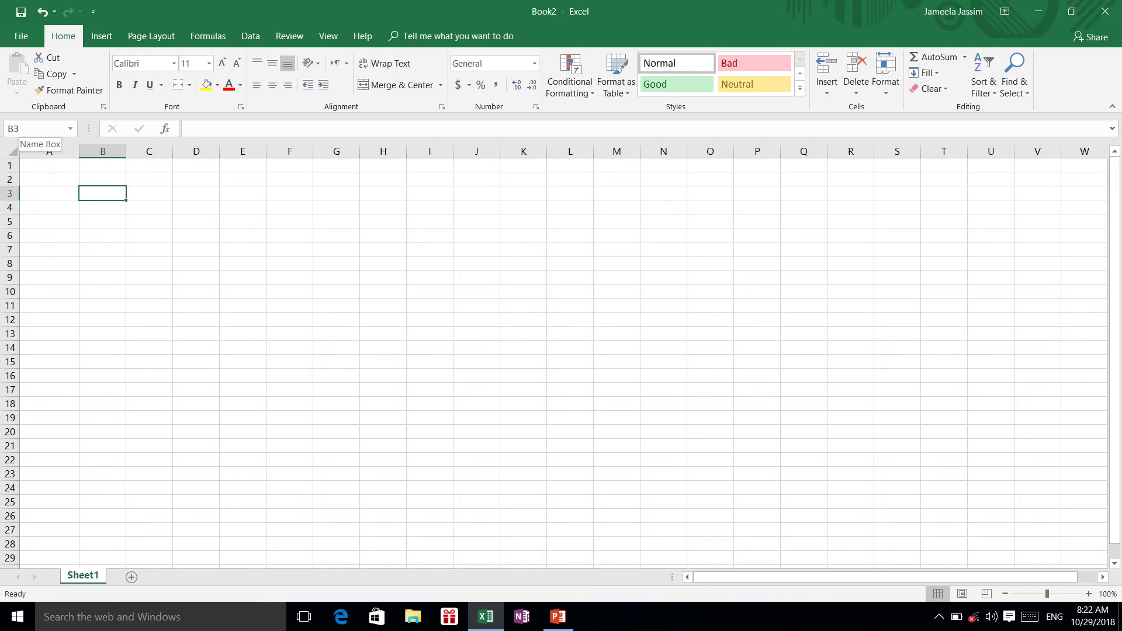
key(Right)
key(Left)
key(Down)
key(Down)
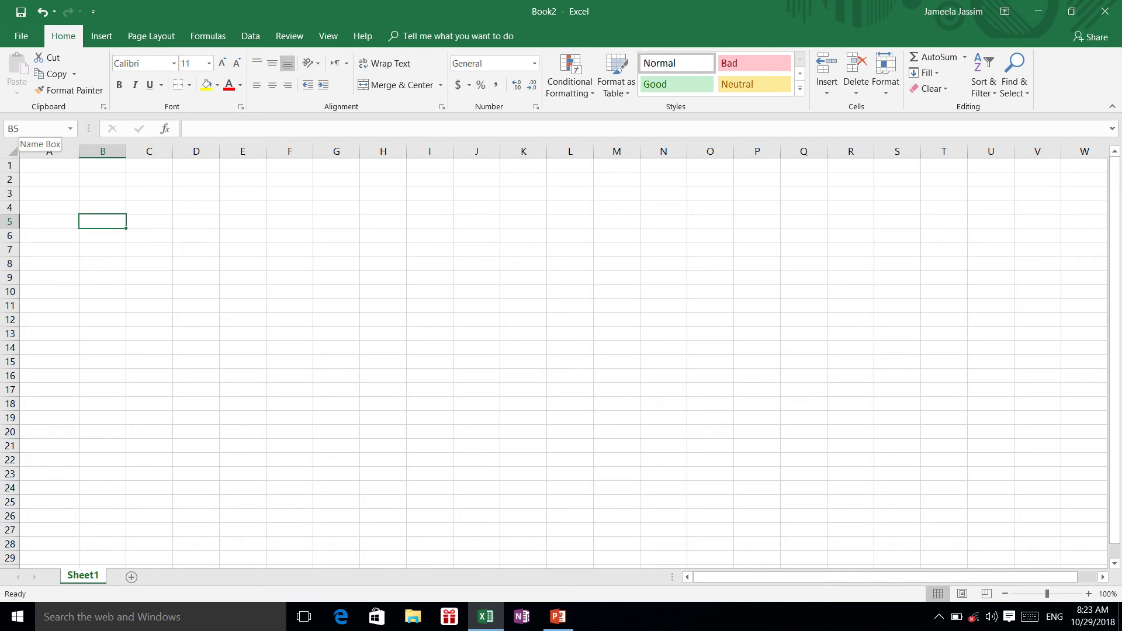
click(102, 151)
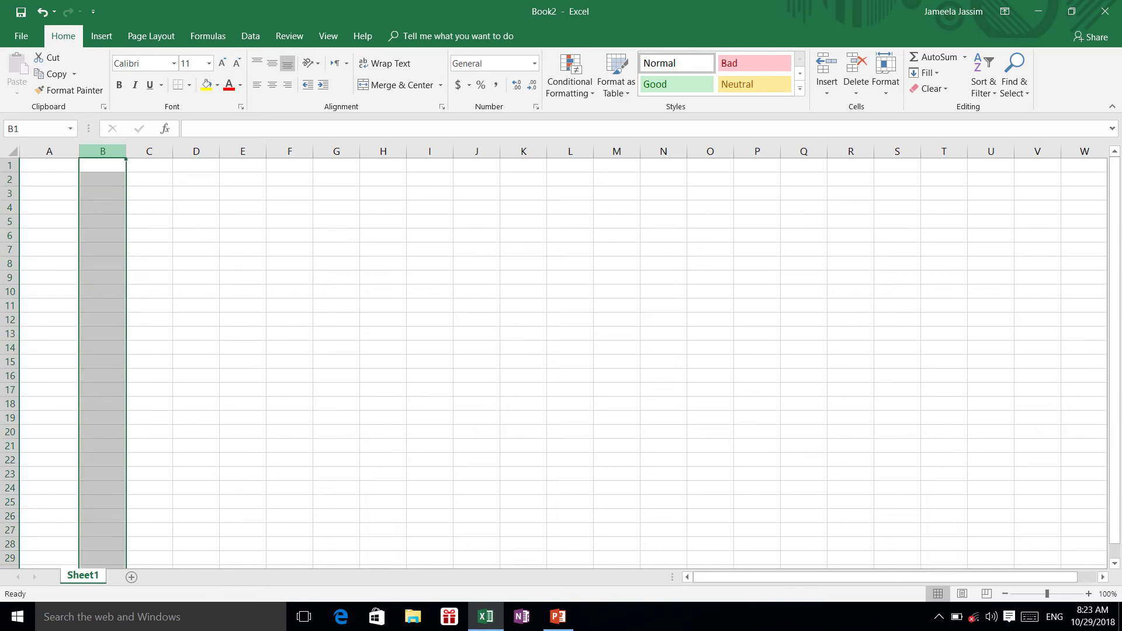
click(103, 207)
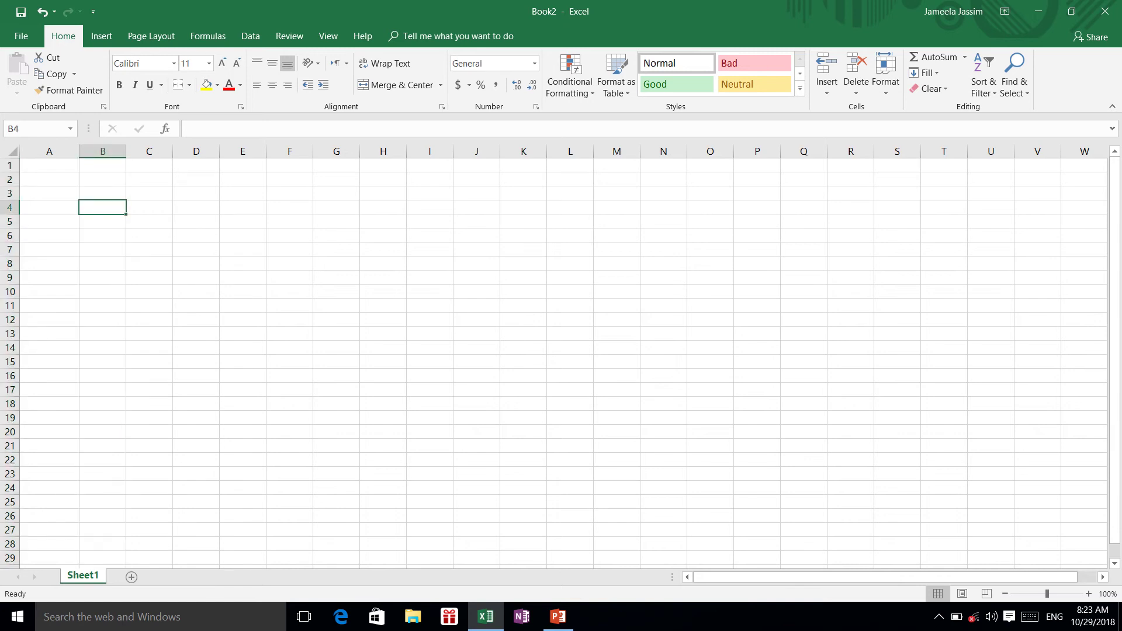
click(103, 222)
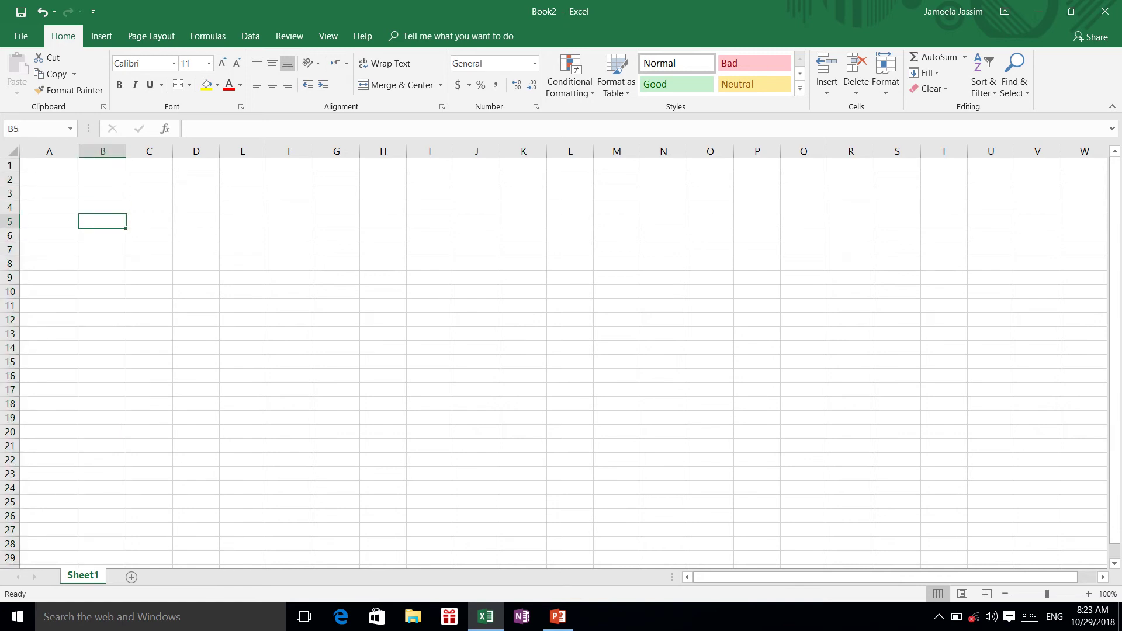
click(9, 222)
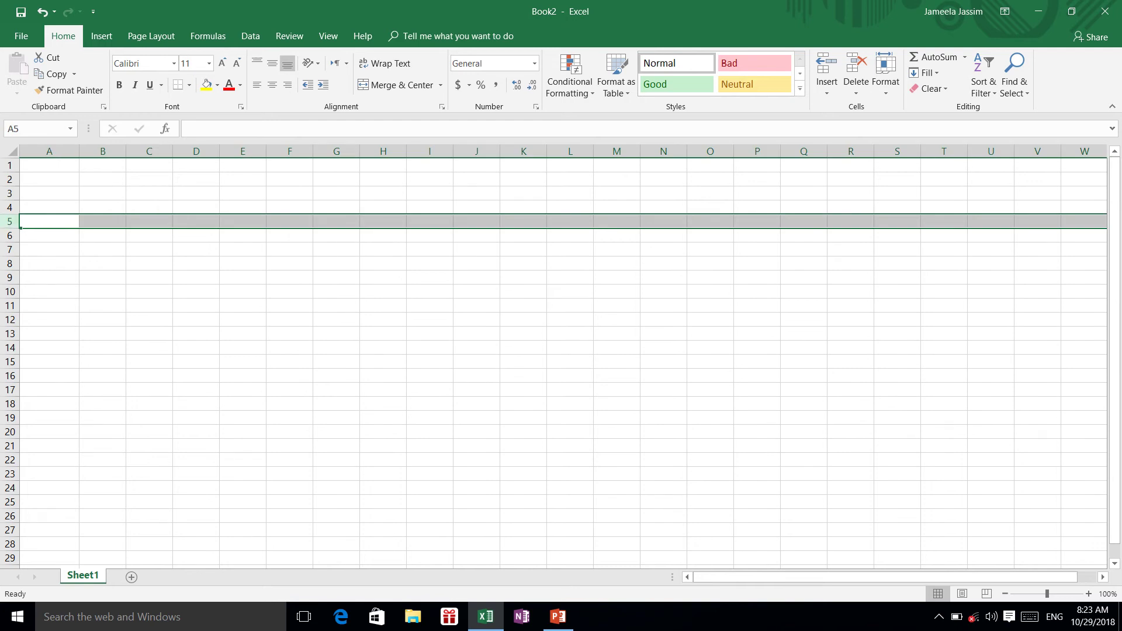
click(103, 221)
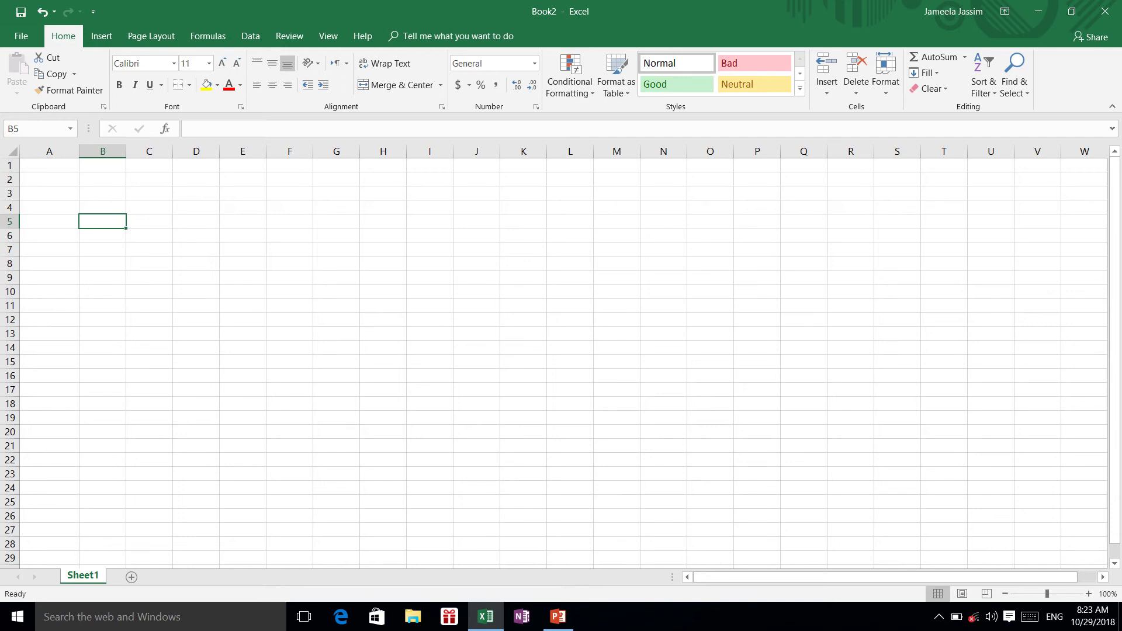
Select cells A3 and A2 and check the Name Box's empty list of named ranges
ctrl+scroll(553, 357, up, 4)
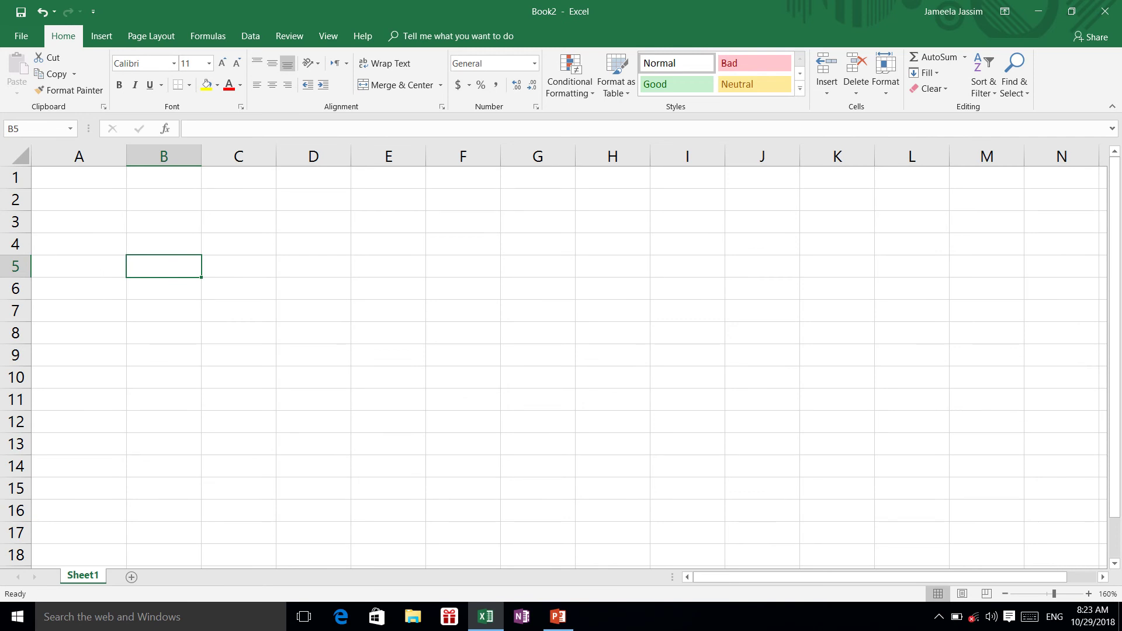
click(79, 221)
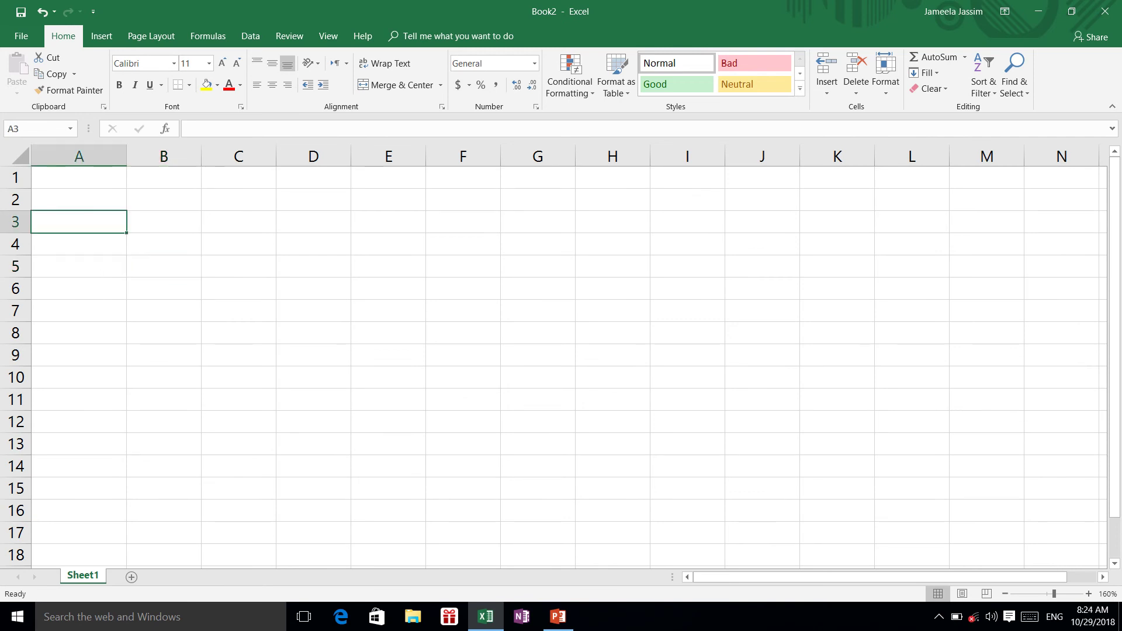
click(79, 200)
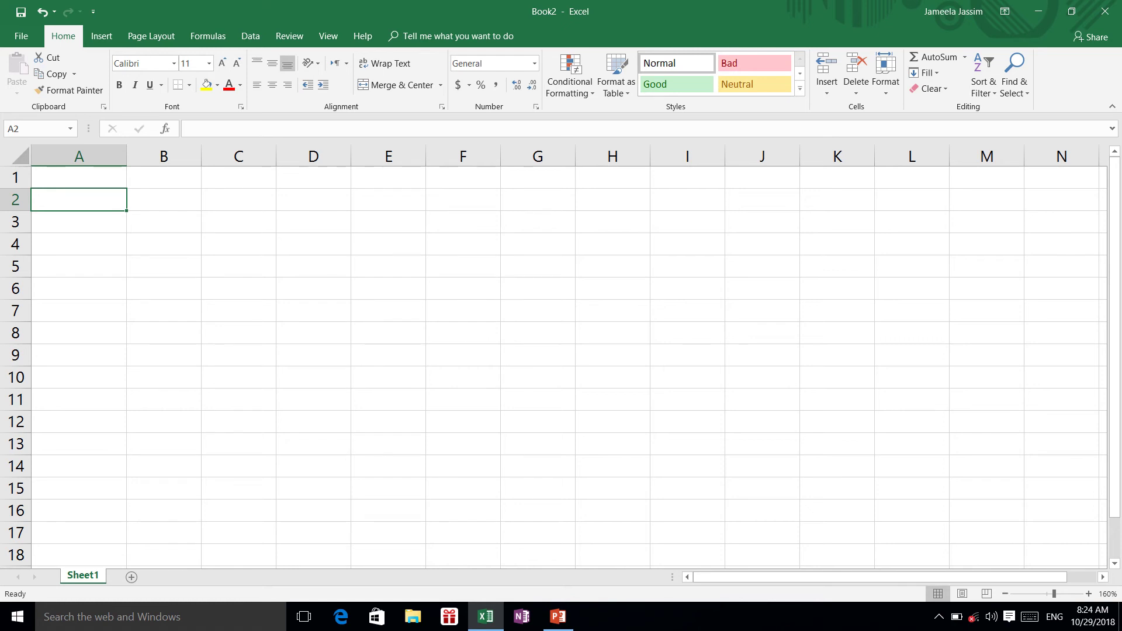
click(69, 128)
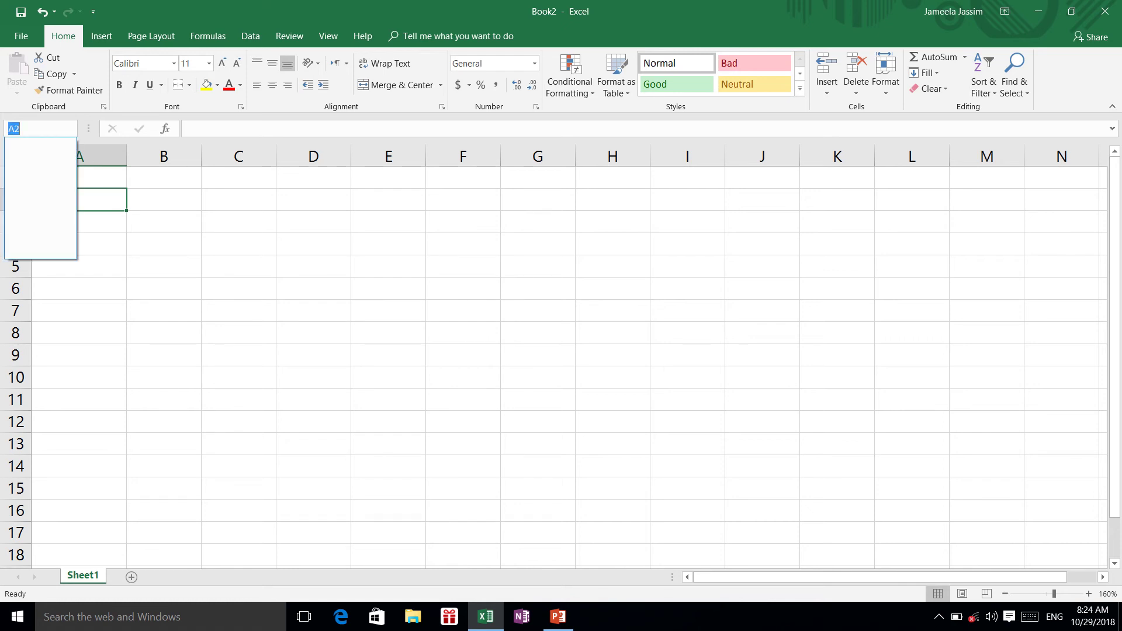
key(Escape)
Narrow column A back down by dragging its header border left
click(79, 222)
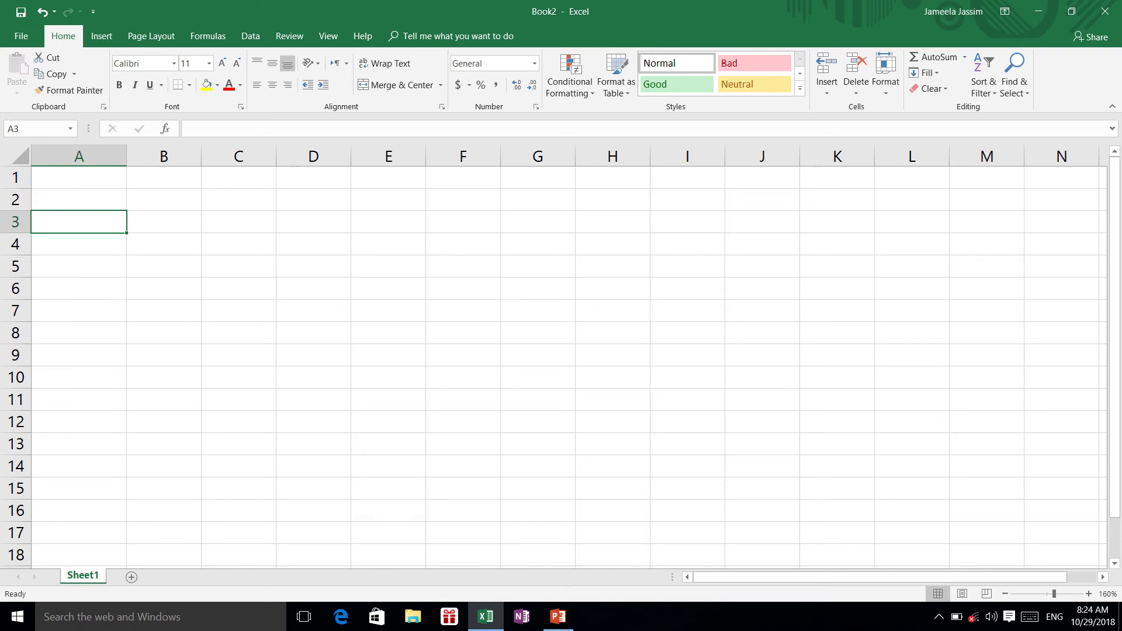
click(79, 199)
click(163, 199)
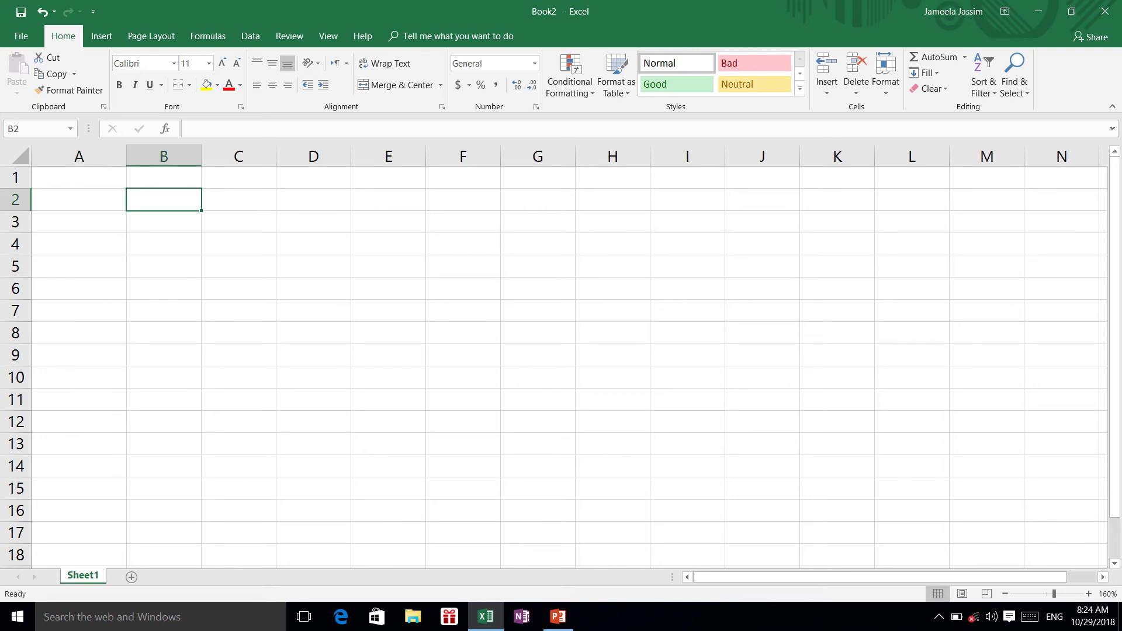
click(79, 199)
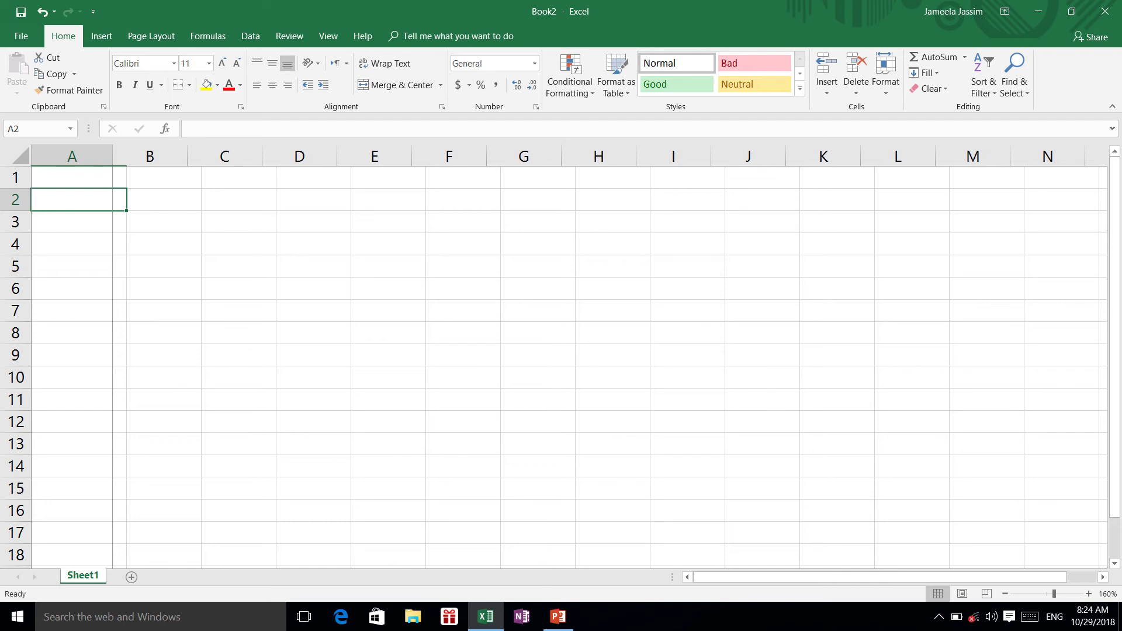
drag(126, 156, 112, 156)
click(149, 199)
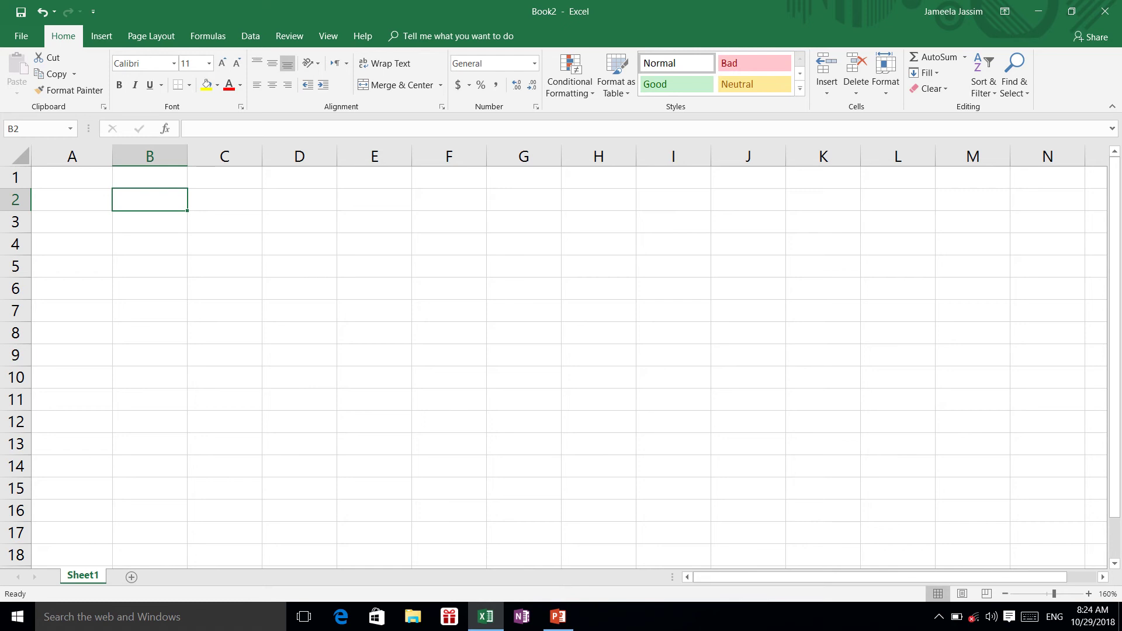
Tour the File, Home, Page Layout, Insert, Formulas, Review and View tabs, ending on View
click(151, 36)
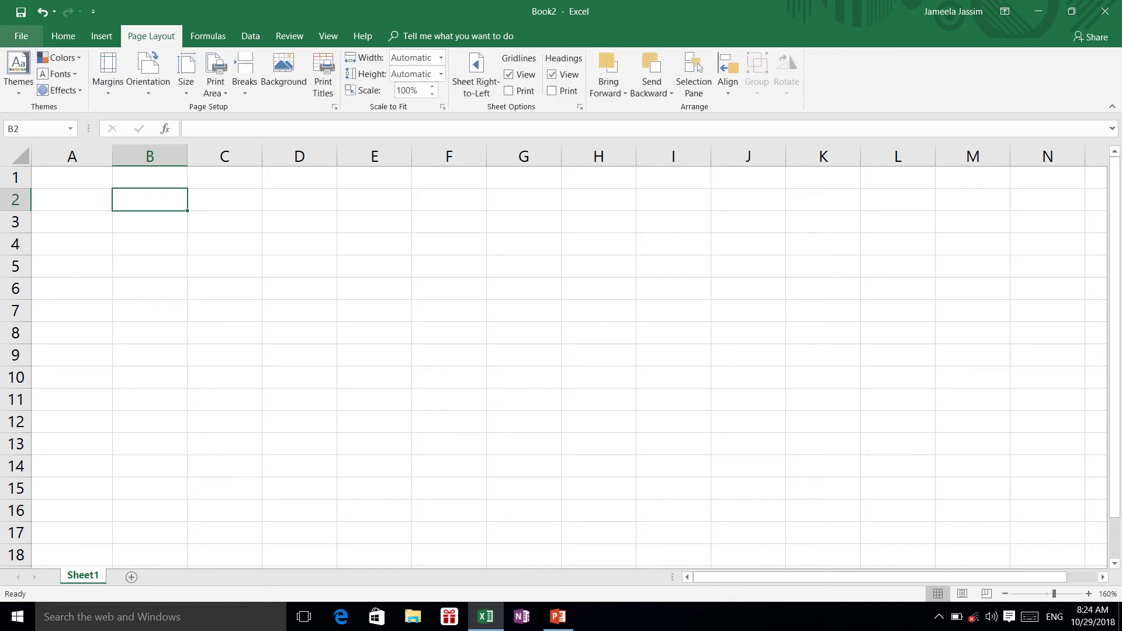
click(21, 35)
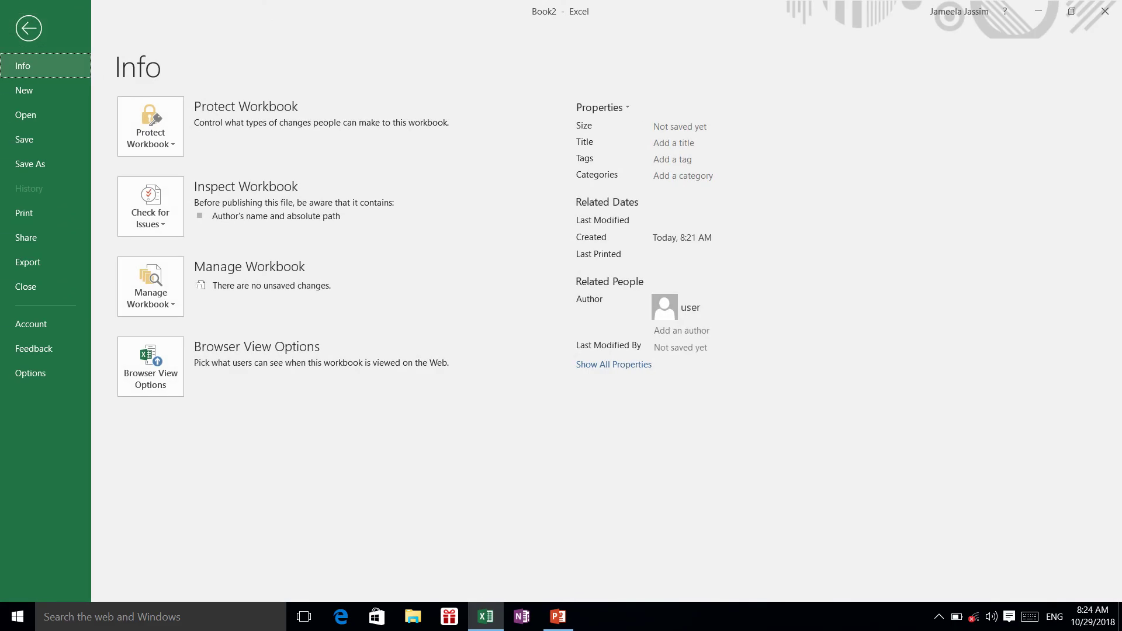
key(Escape)
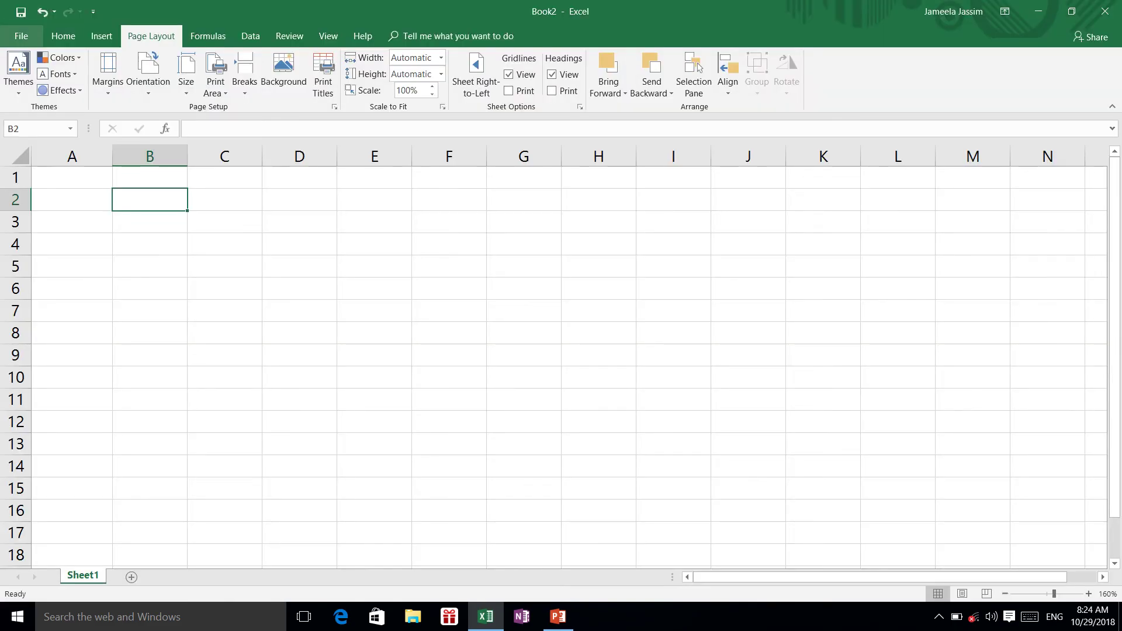
click(64, 36)
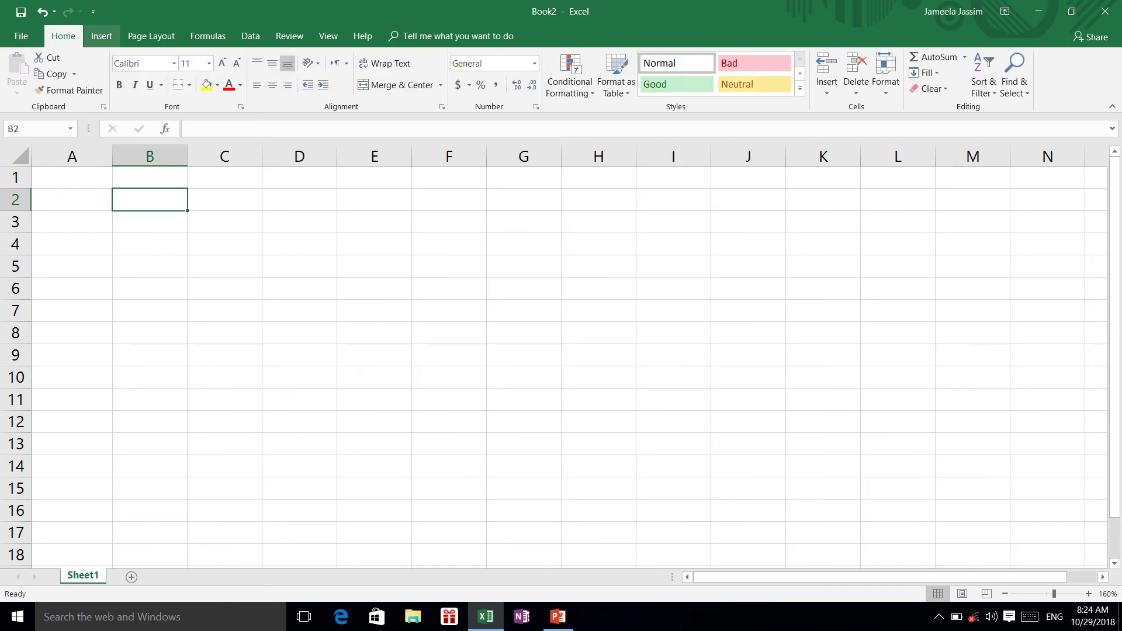
click(151, 35)
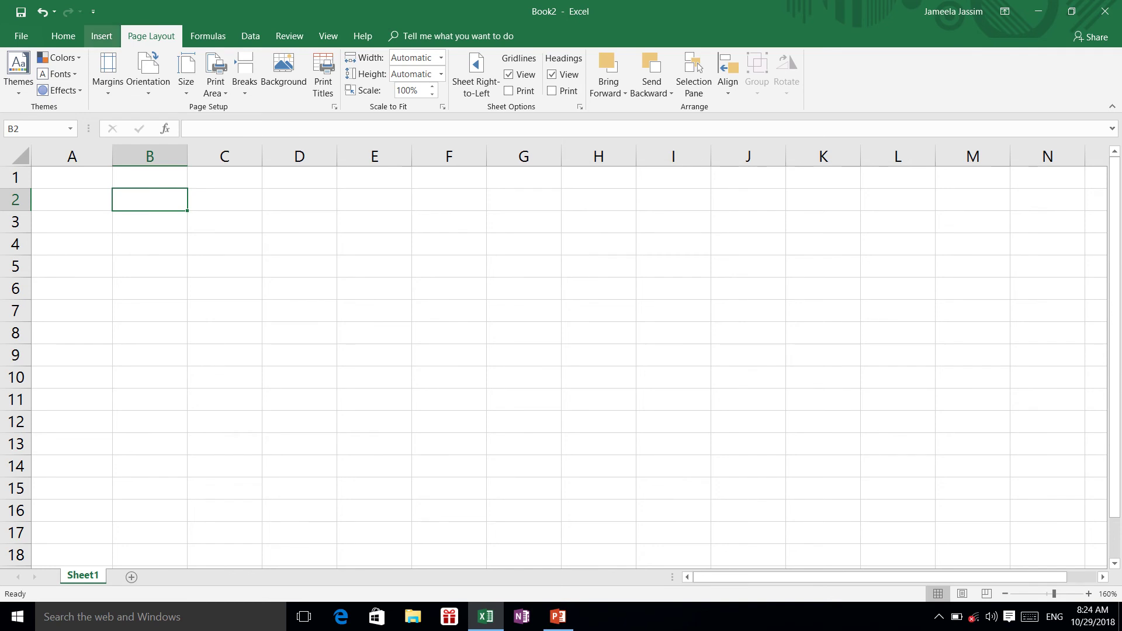
click(101, 35)
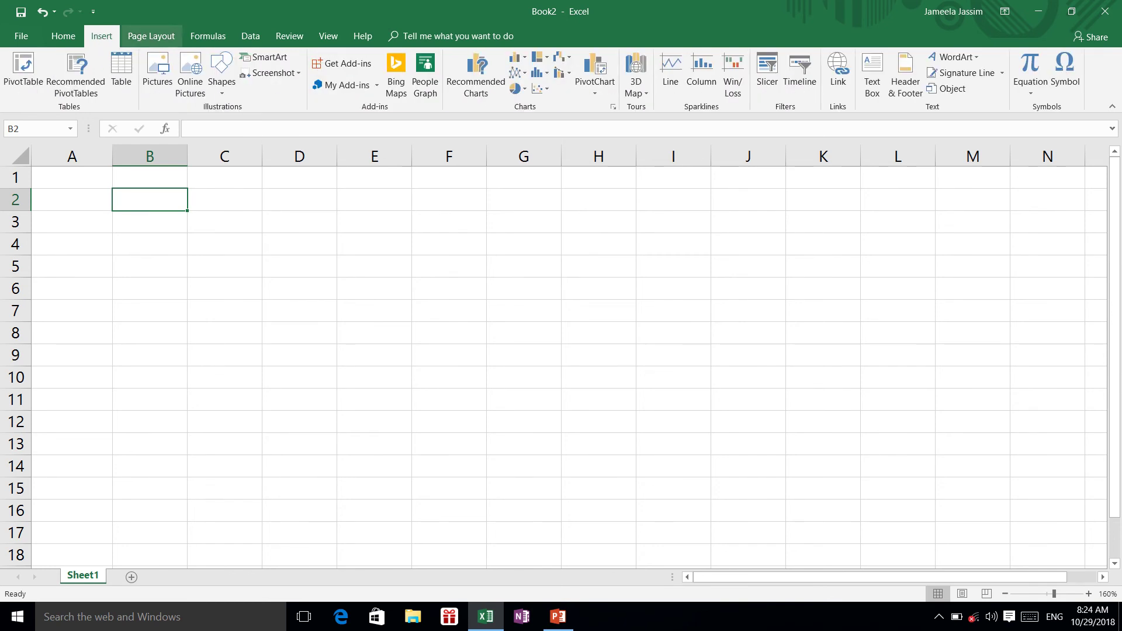
click(207, 35)
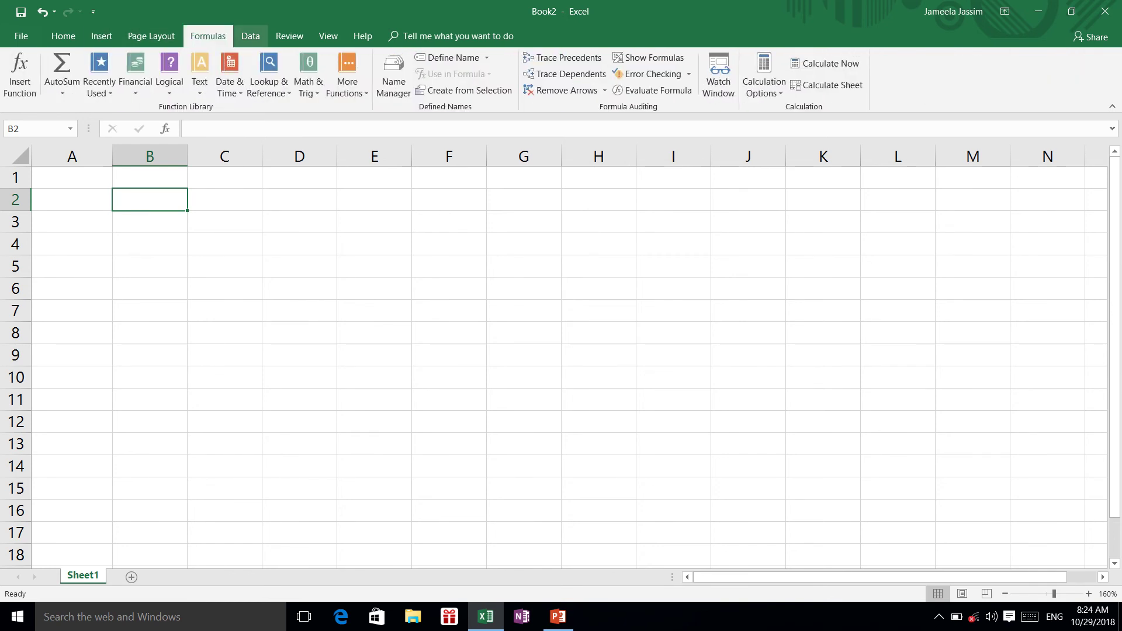
click(289, 35)
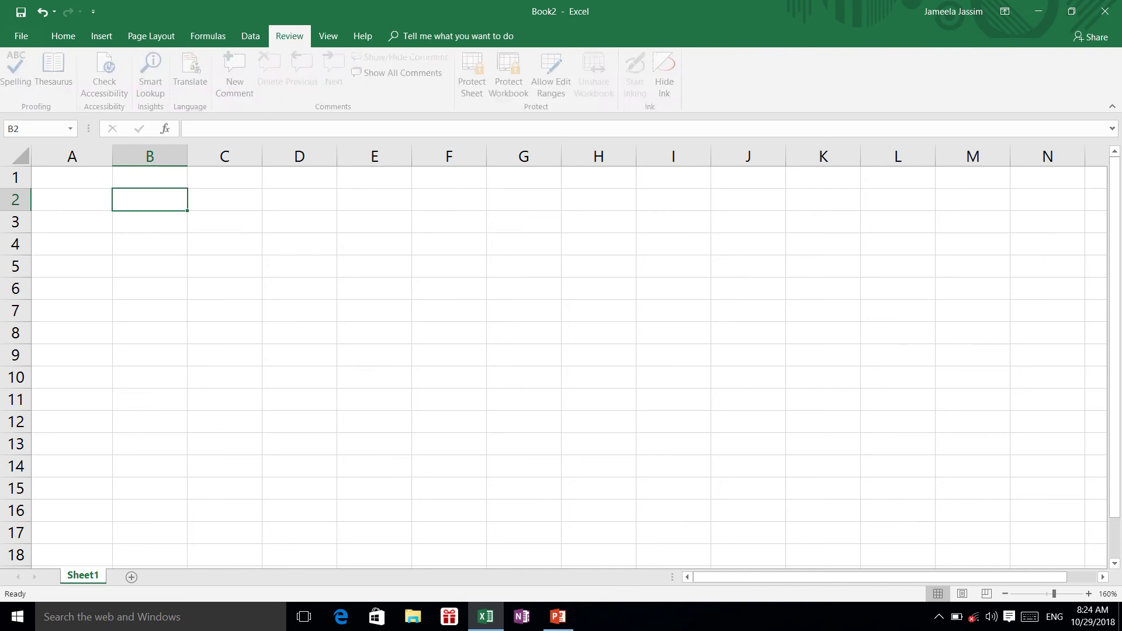
click(328, 36)
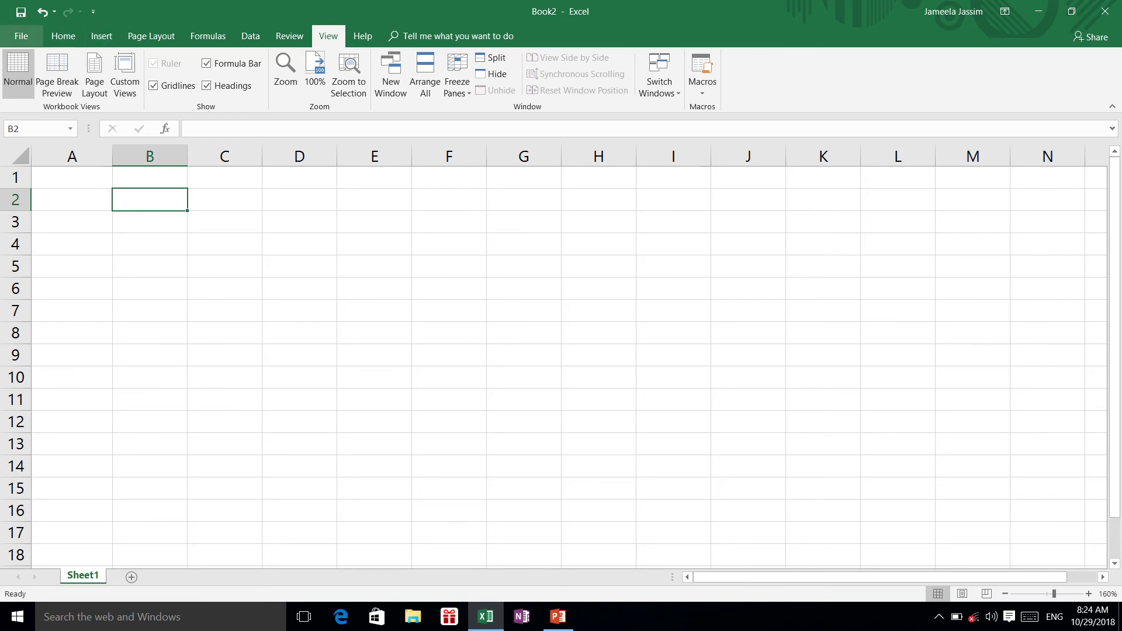
click(21, 35)
click(28, 28)
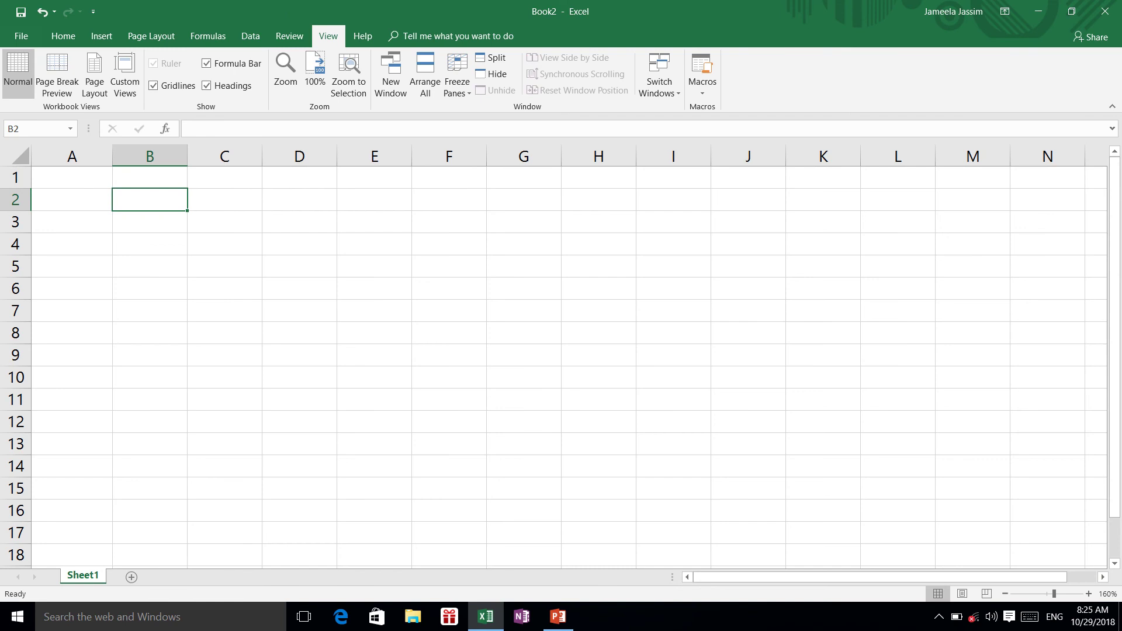
Practise selecting cells A1, A2, B2, B3 and back to A2
click(71, 177)
click(71, 199)
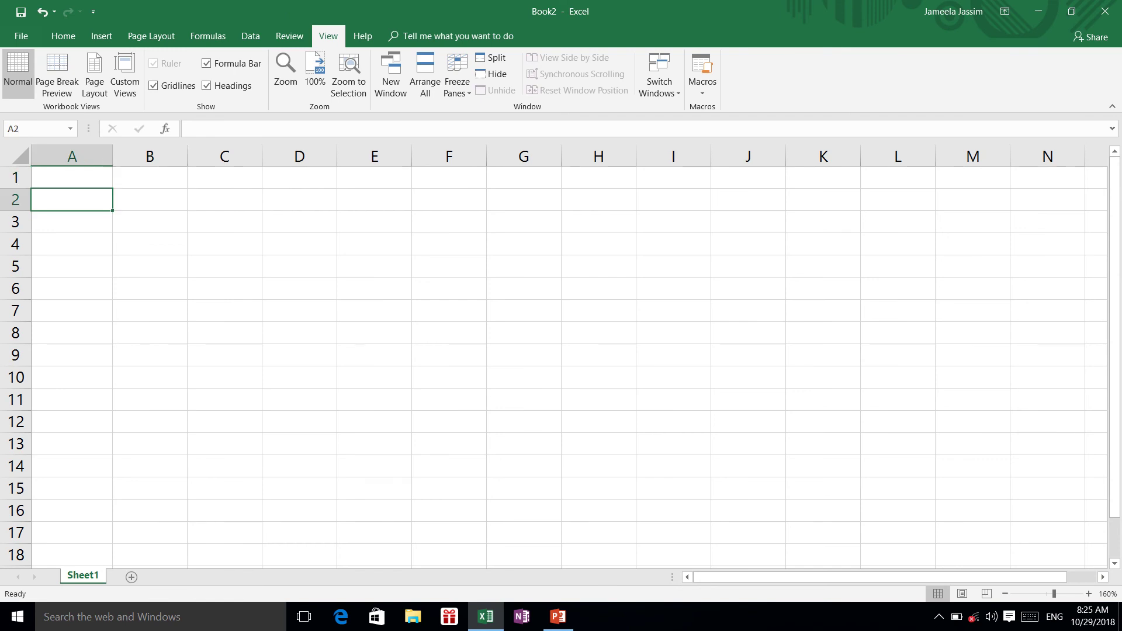
click(150, 199)
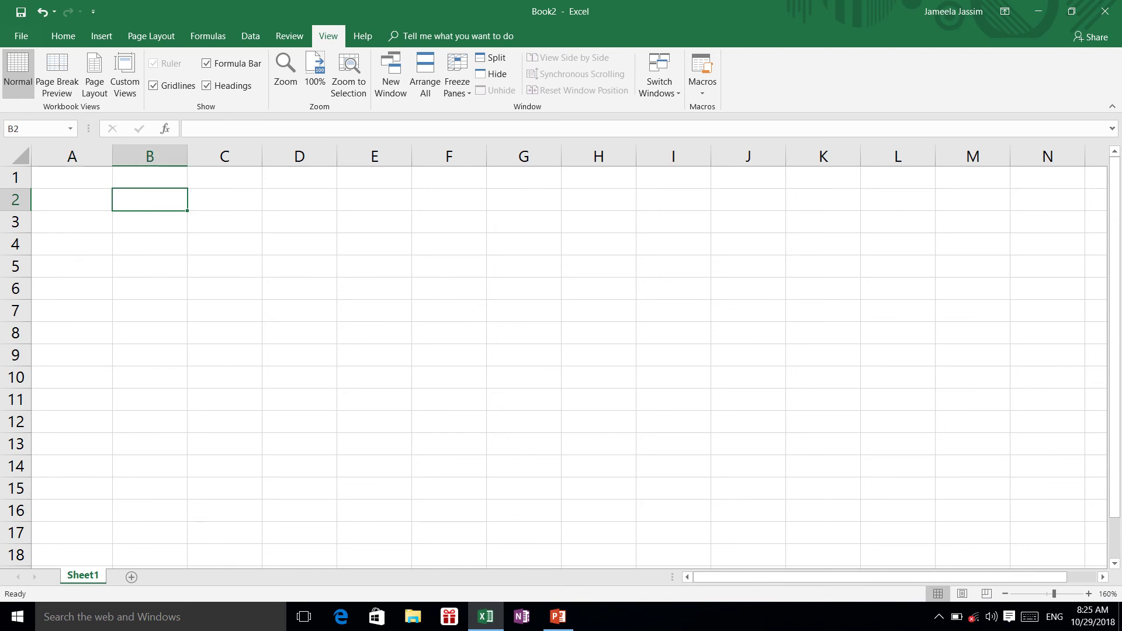
click(149, 222)
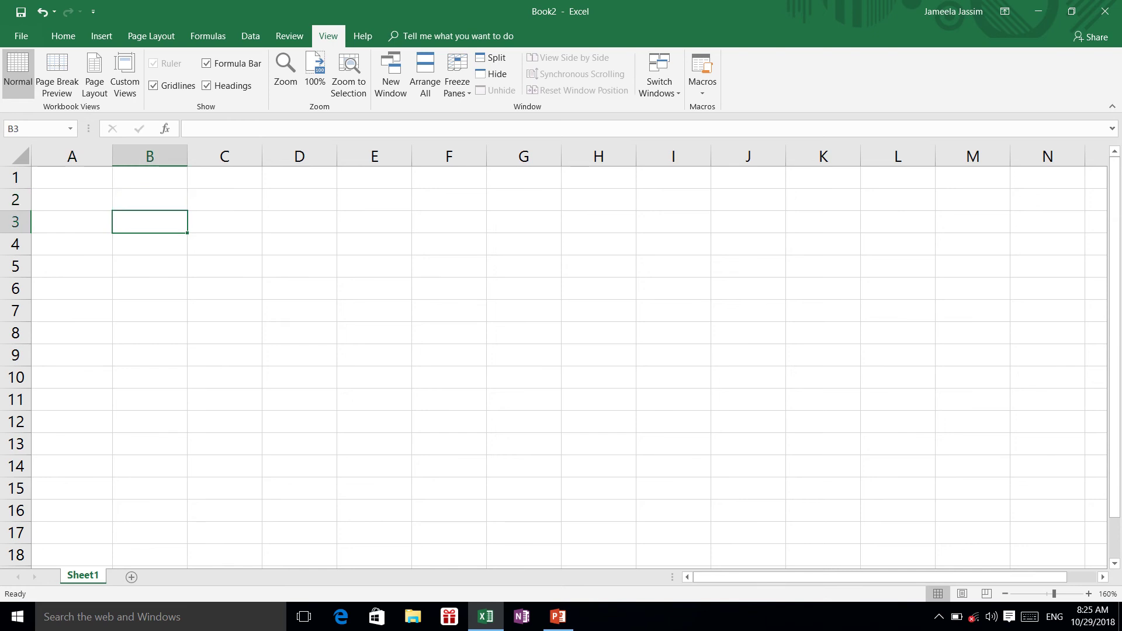
click(71, 199)
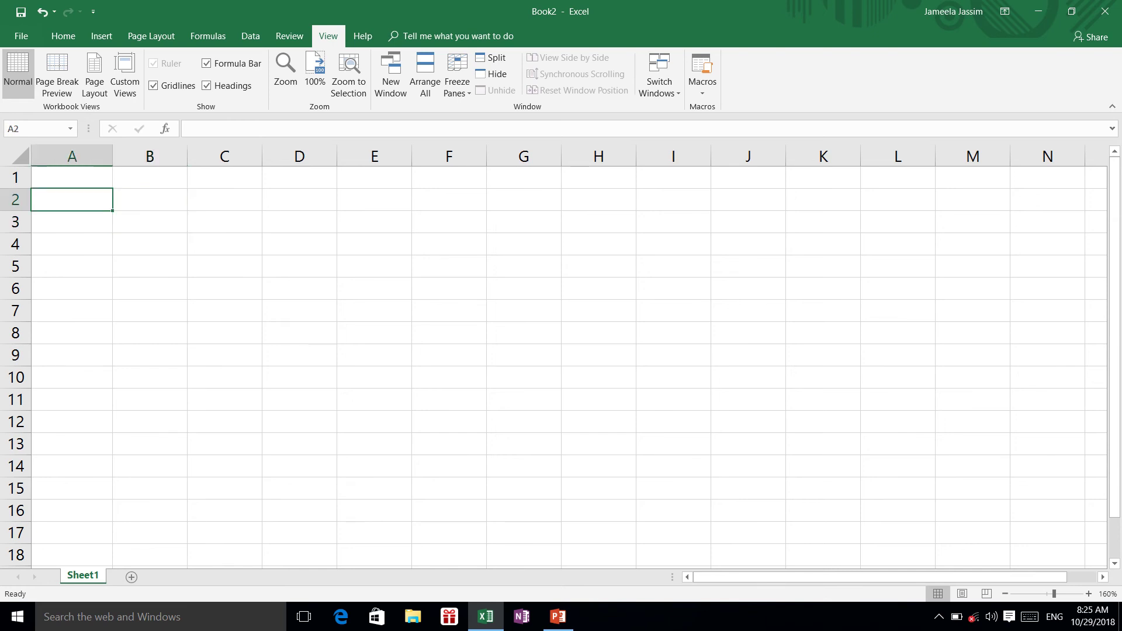
Move the selection among cells B2, A3 and B3, finishing on A3 for the first heading
click(150, 200)
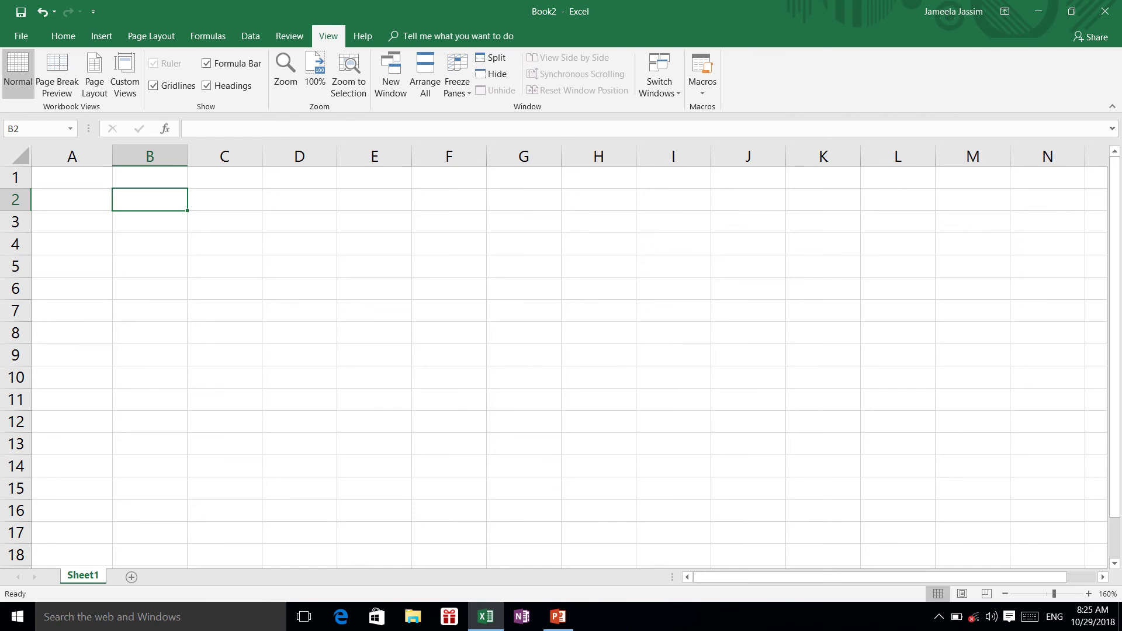
click(71, 221)
click(150, 222)
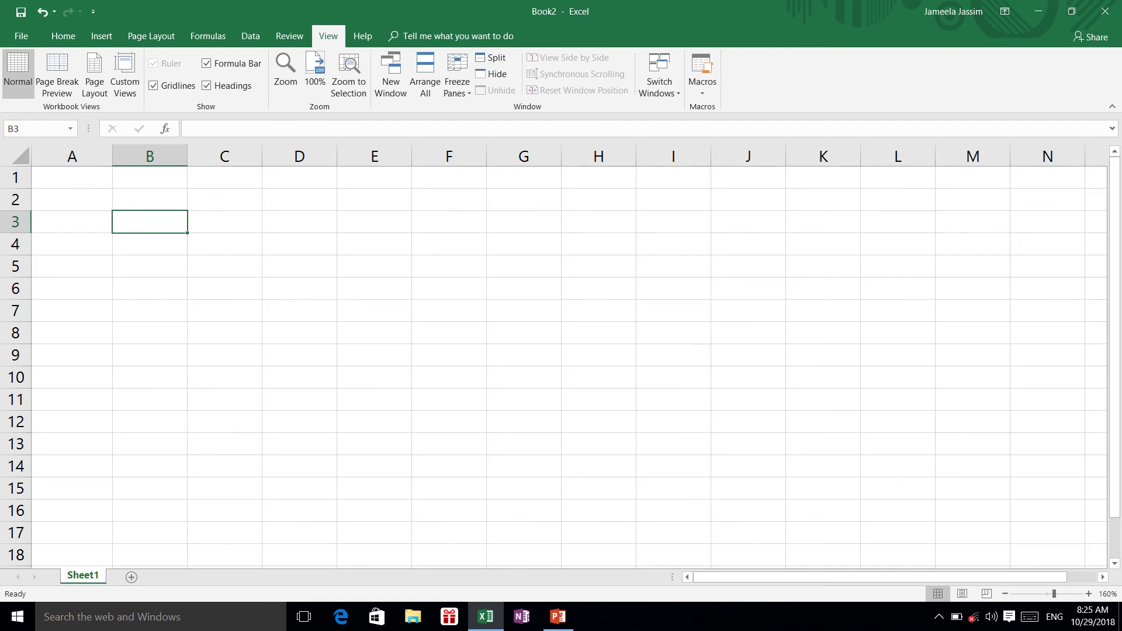
click(149, 199)
click(150, 222)
click(71, 221)
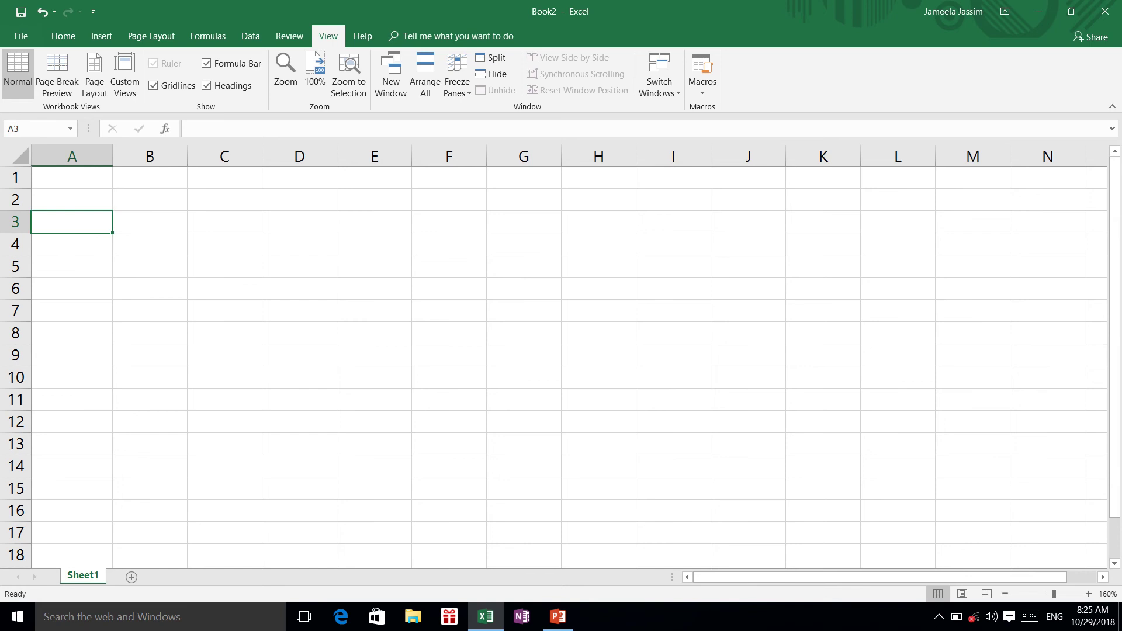
click(150, 221)
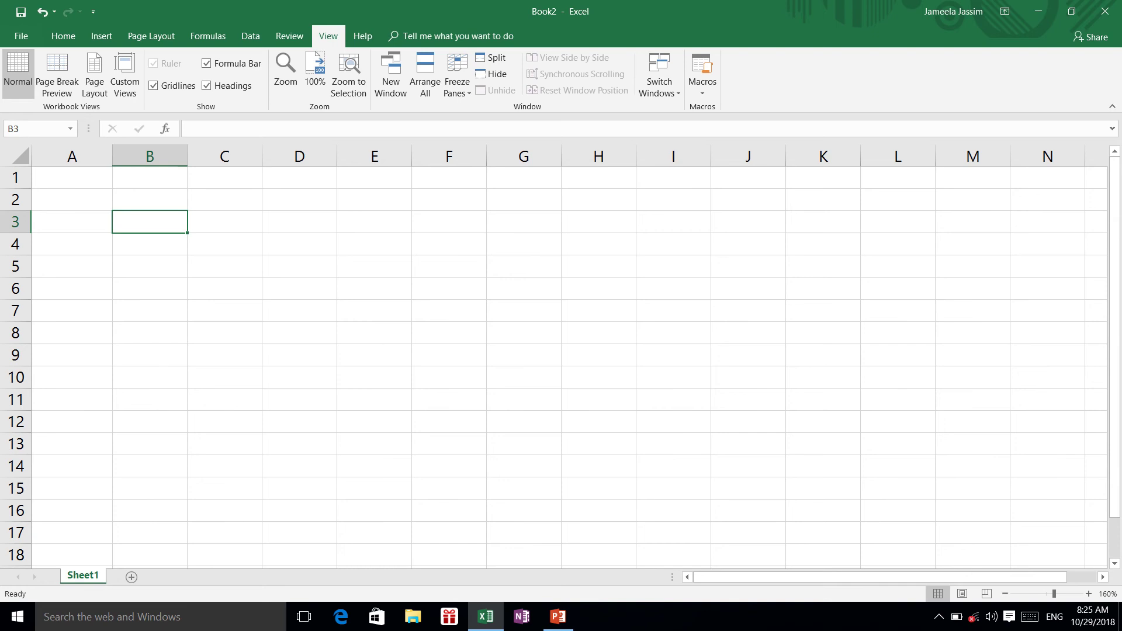
click(149, 199)
click(150, 222)
click(72, 221)
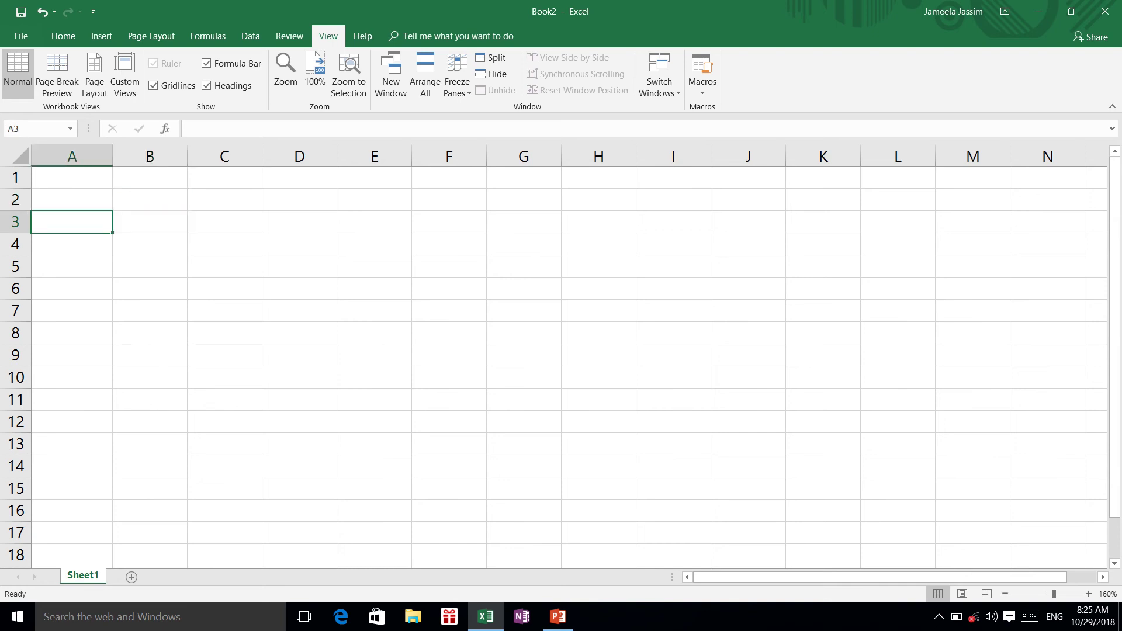
click(149, 199)
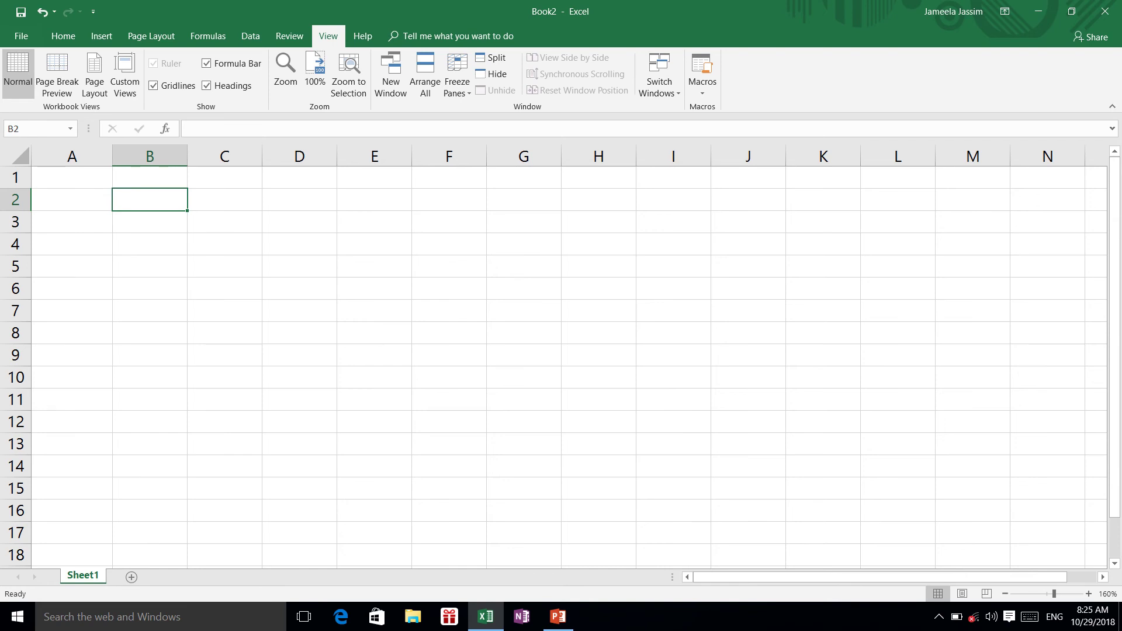
click(72, 222)
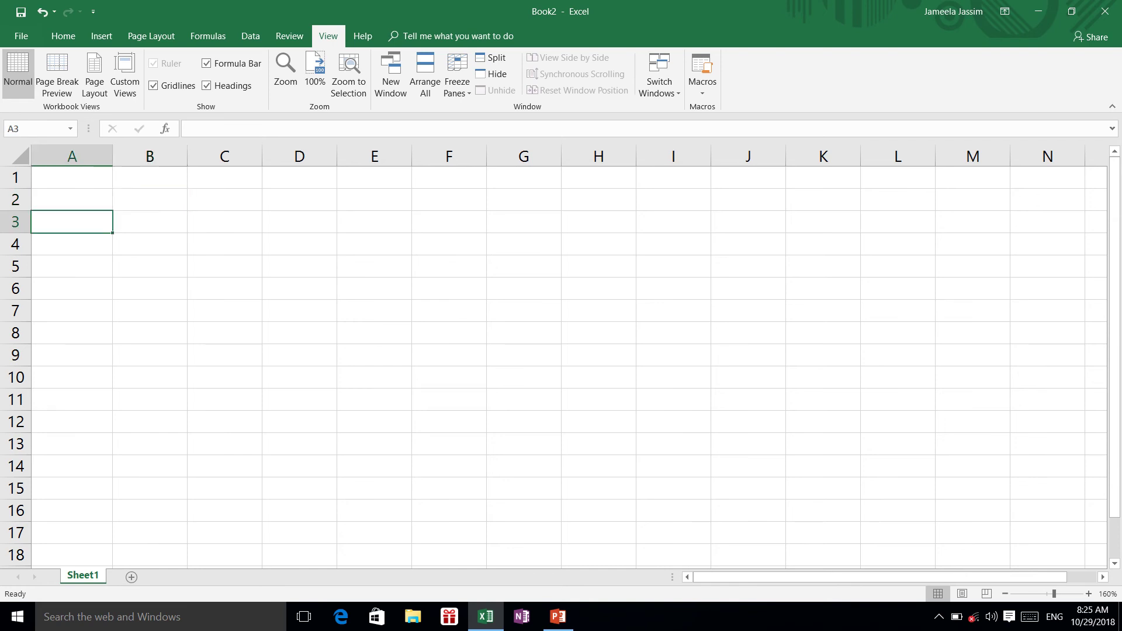
Enter the headings Names in A3 and Grades in B3
text(N)
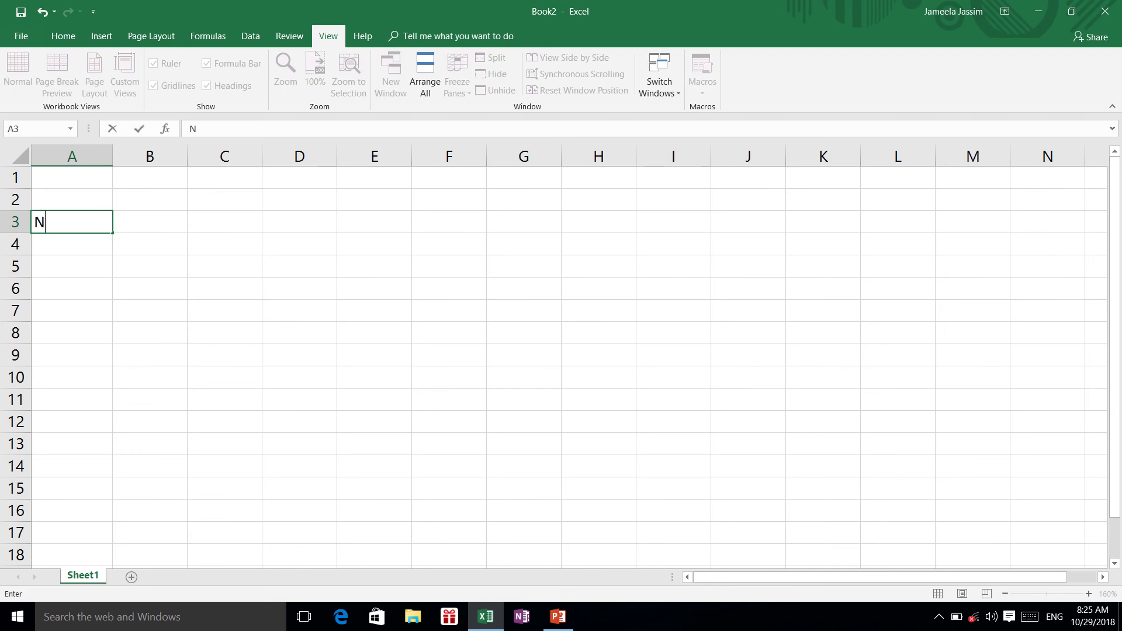
text(ames)
key(Tab)
text(G)
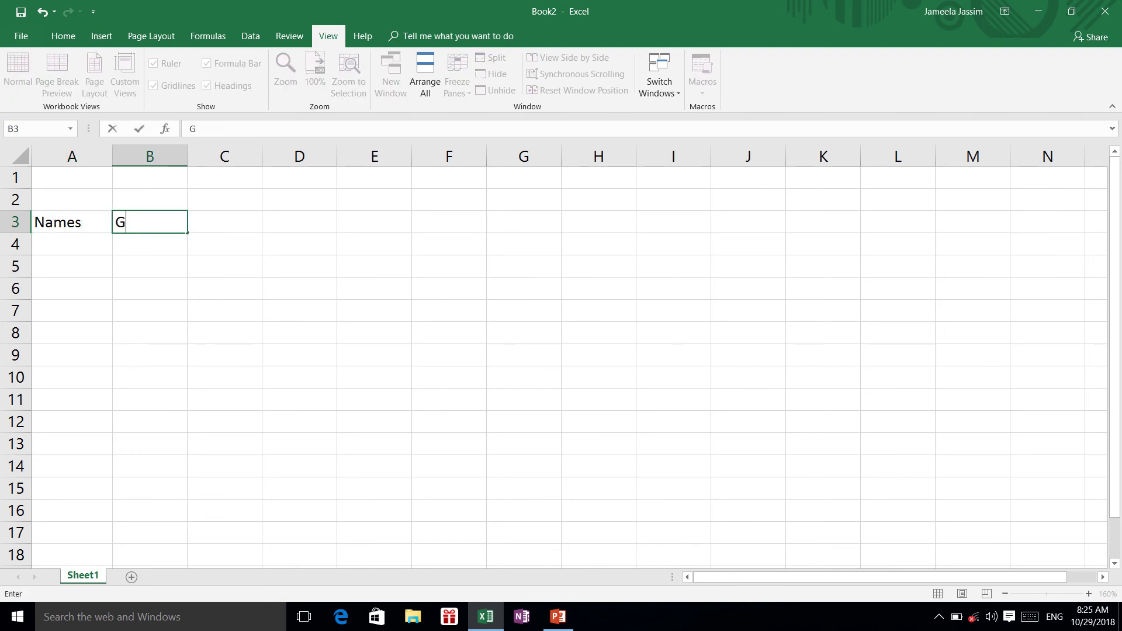
text(rades)
key(Return)
Enter the names Adam, Tim and Mary in cells A4 to A6
scroll(560, 362, right, 2)
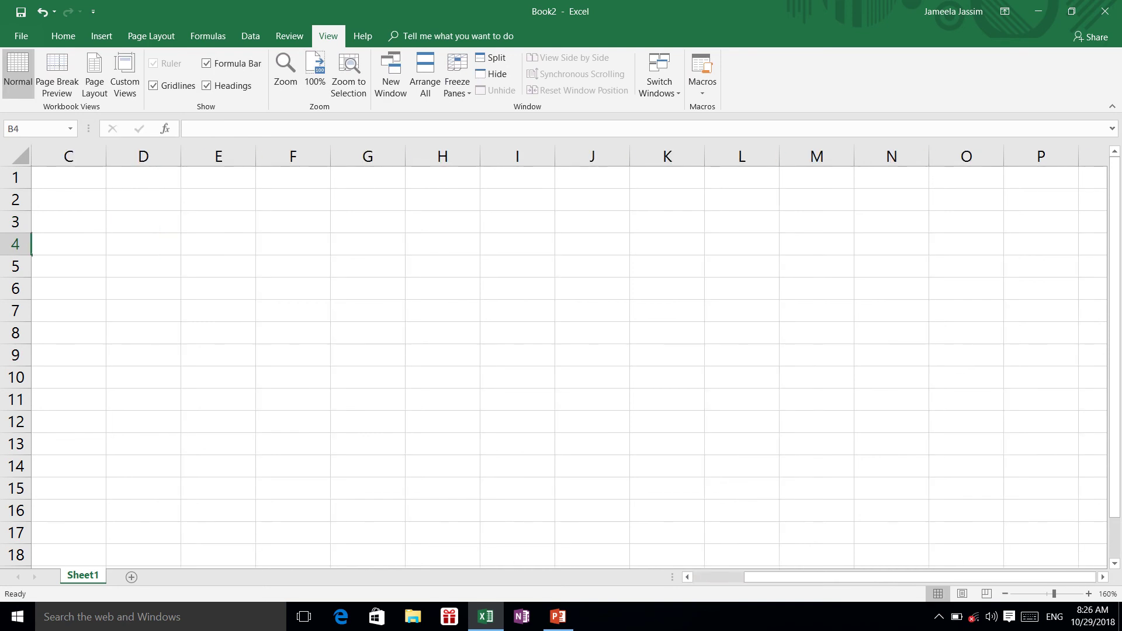
key(Left)
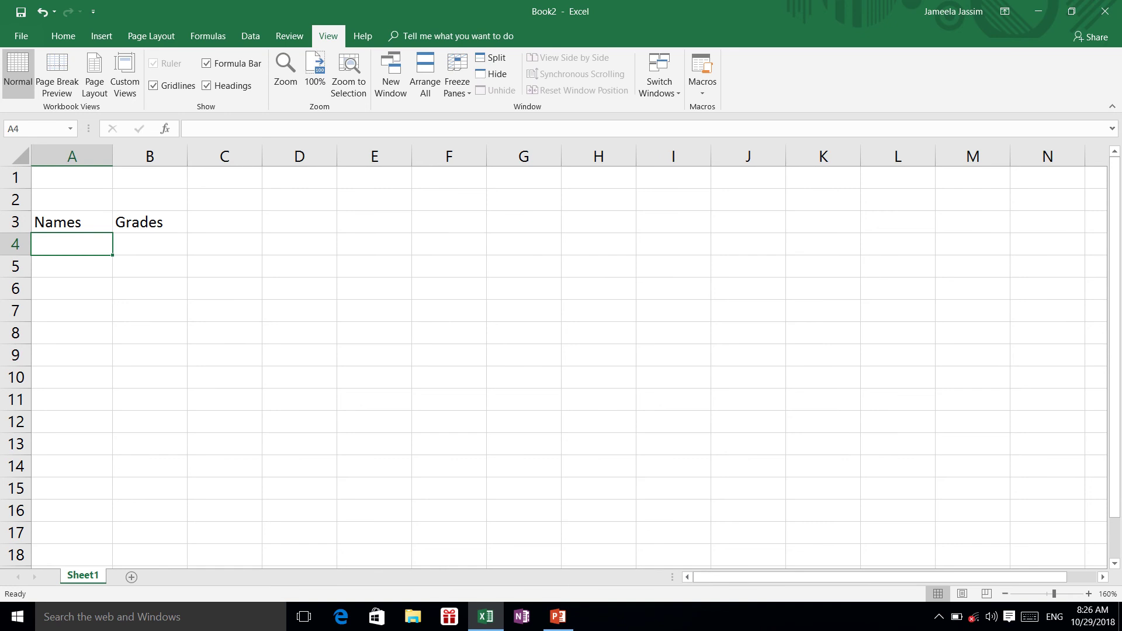
text(Ada)
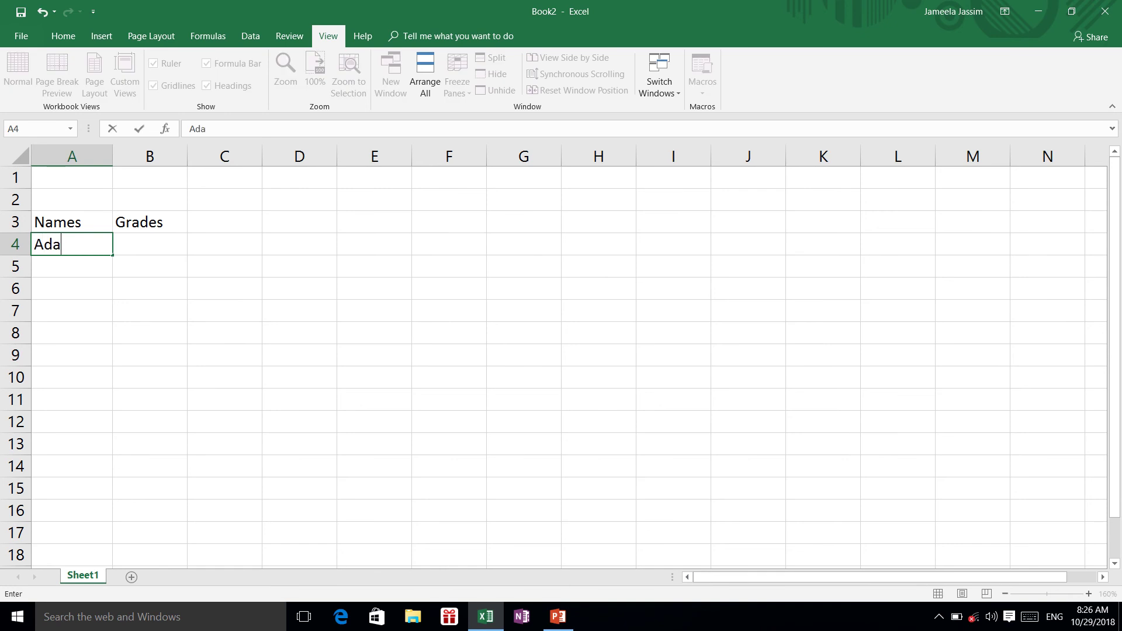
text(m)
key(Return)
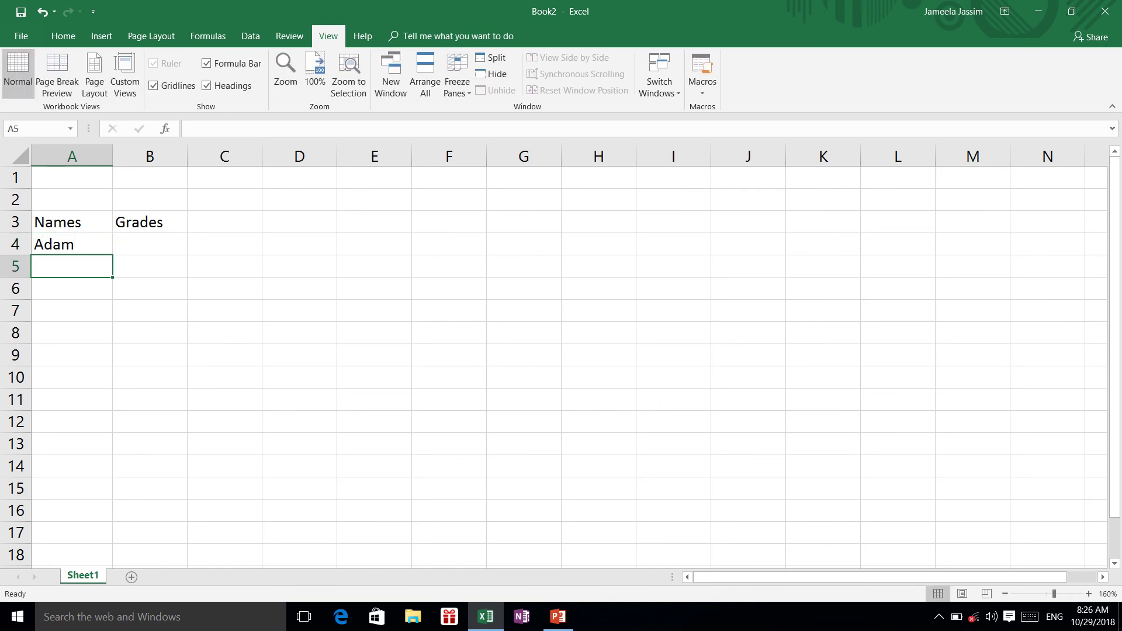
text(Tim)
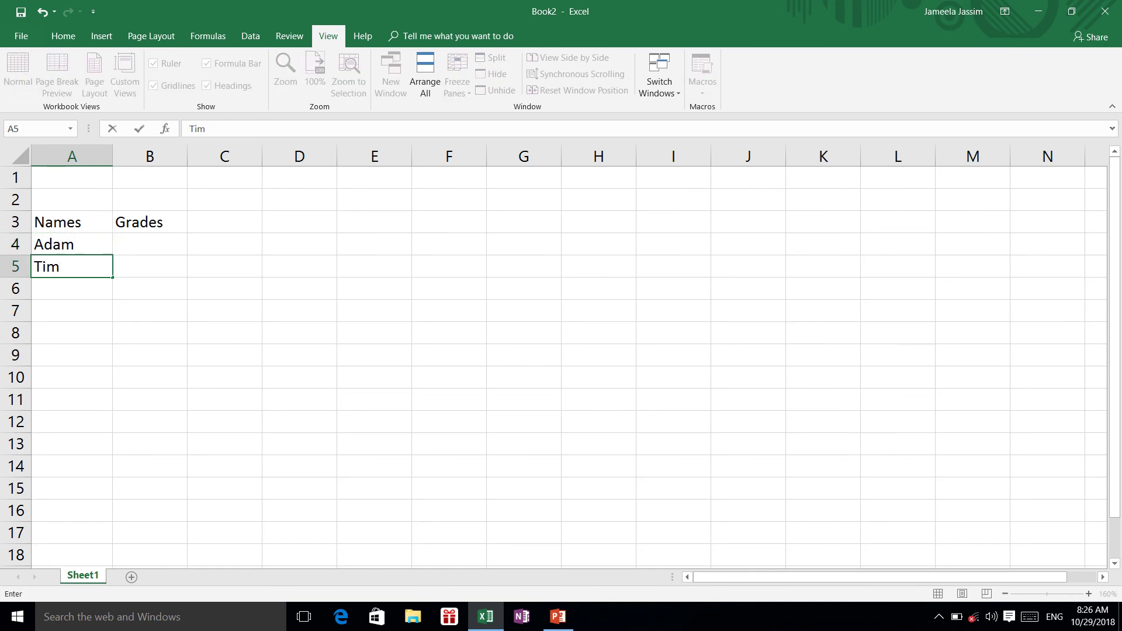
key(Return)
text(M)
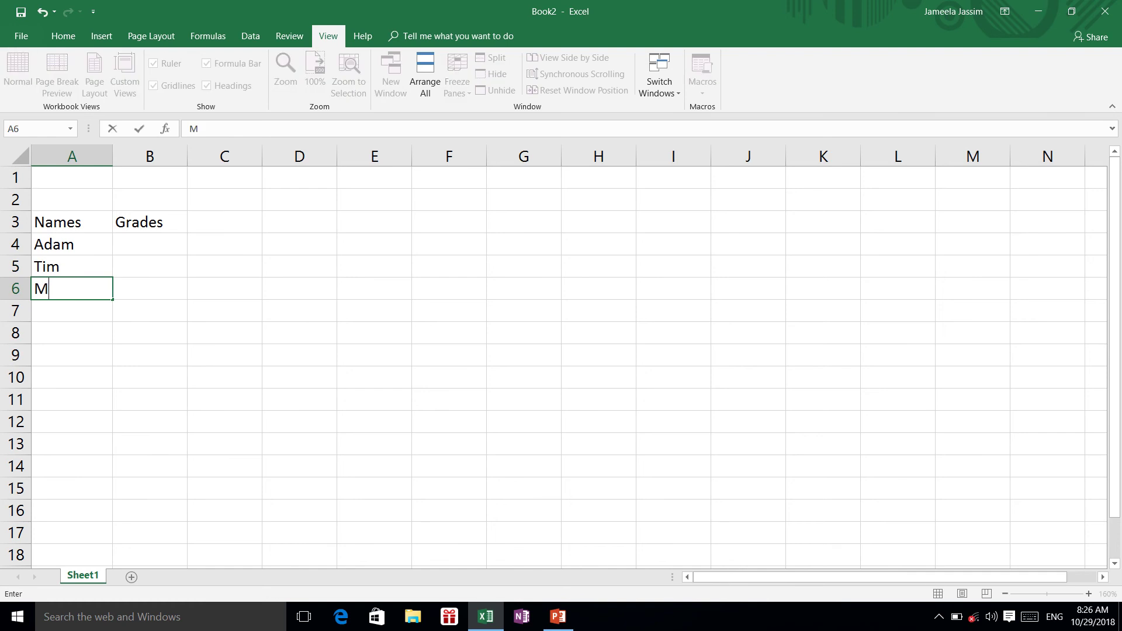
text(ary)
key(Tab)
Enter the grades 89, 90 and 85 in cells B4 to B6
key(Up)
key(Up)
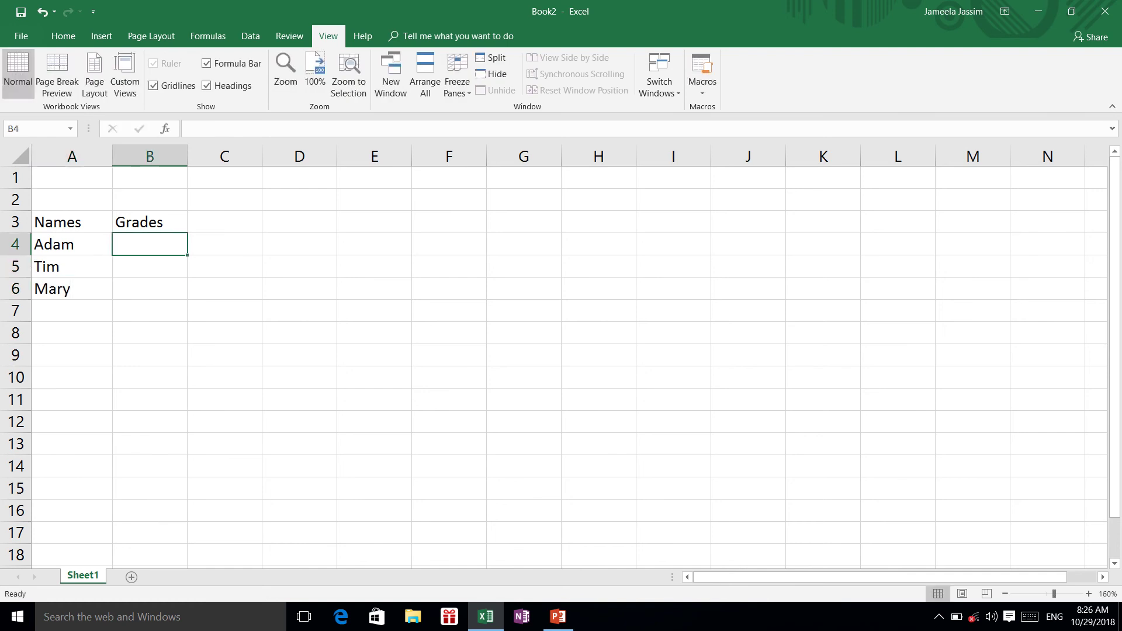
text(8)
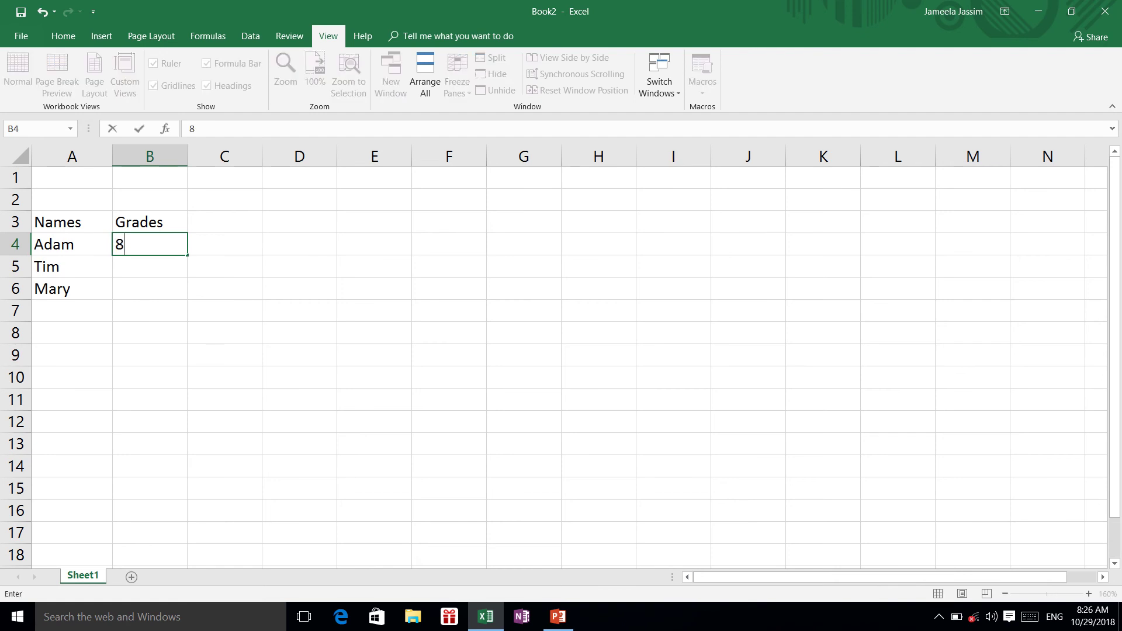
text(9)
key(Return)
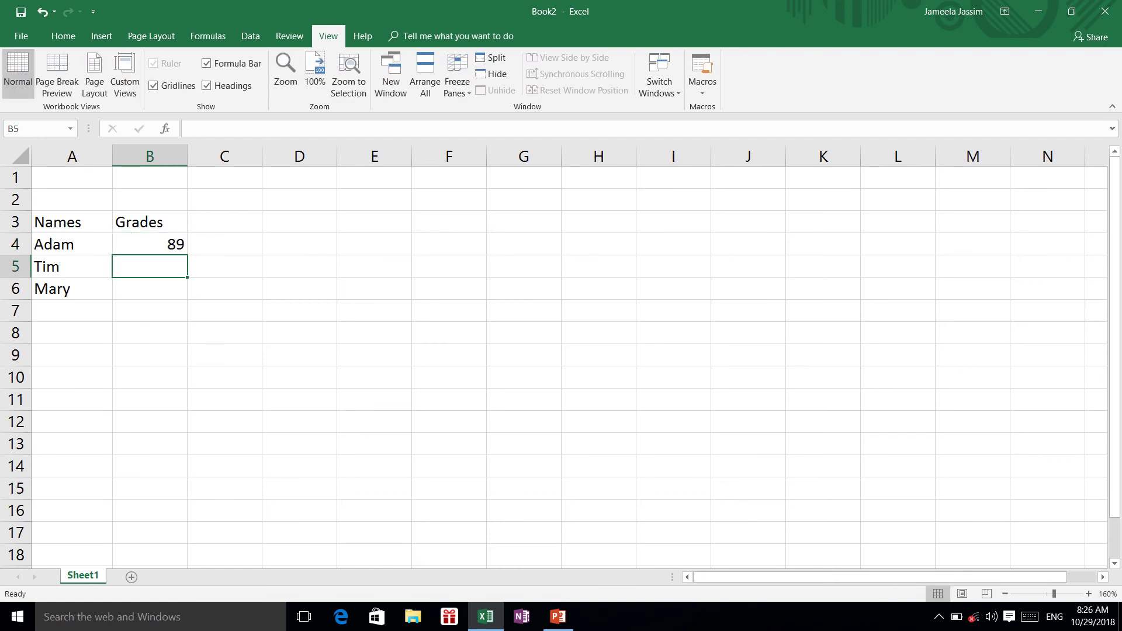
text(90)
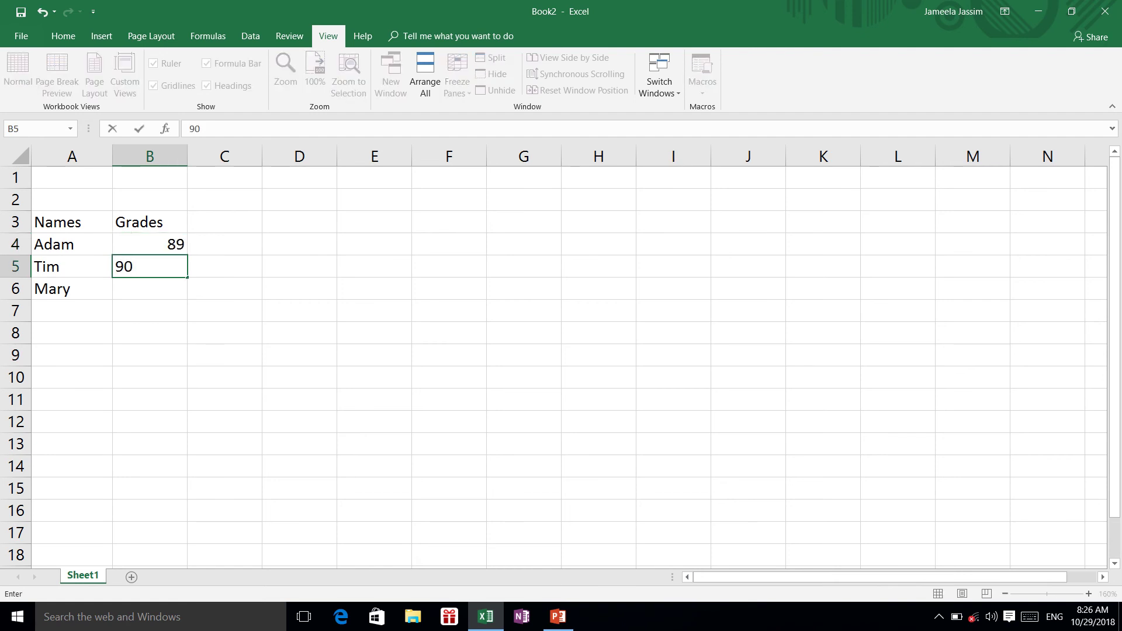
key(Return)
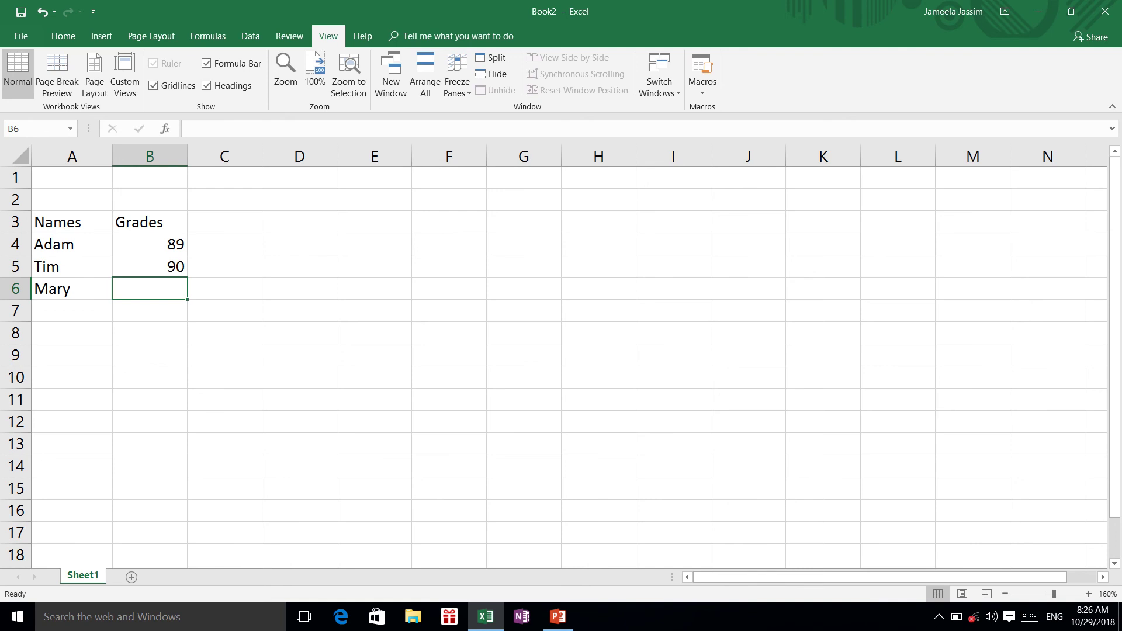
text(89)
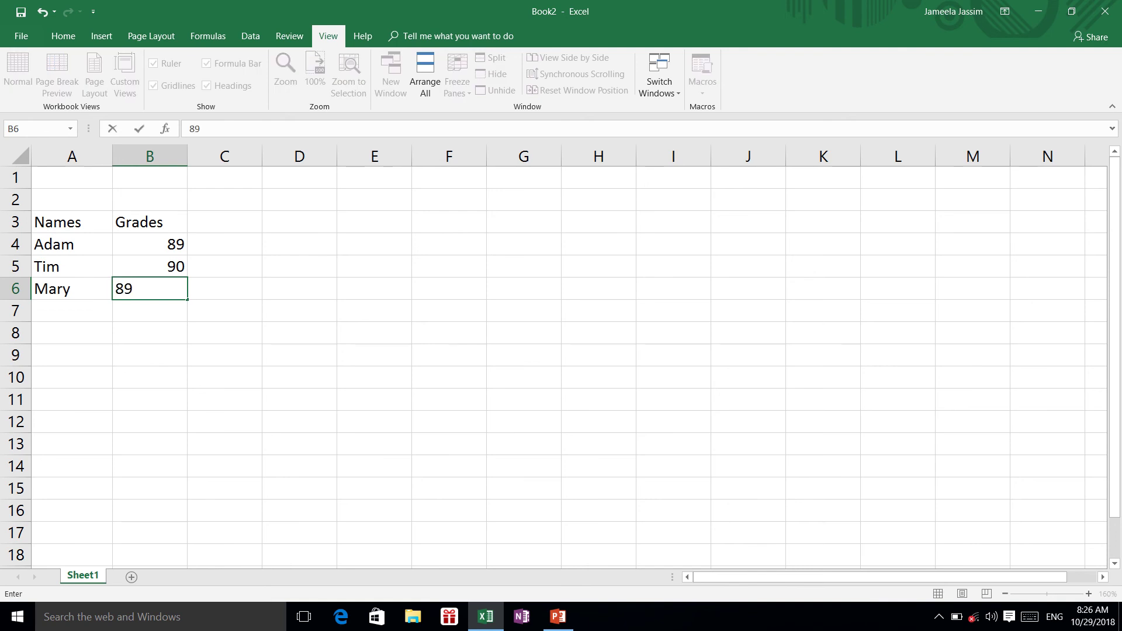
key(BackSpace)
text(5)
key(Return)
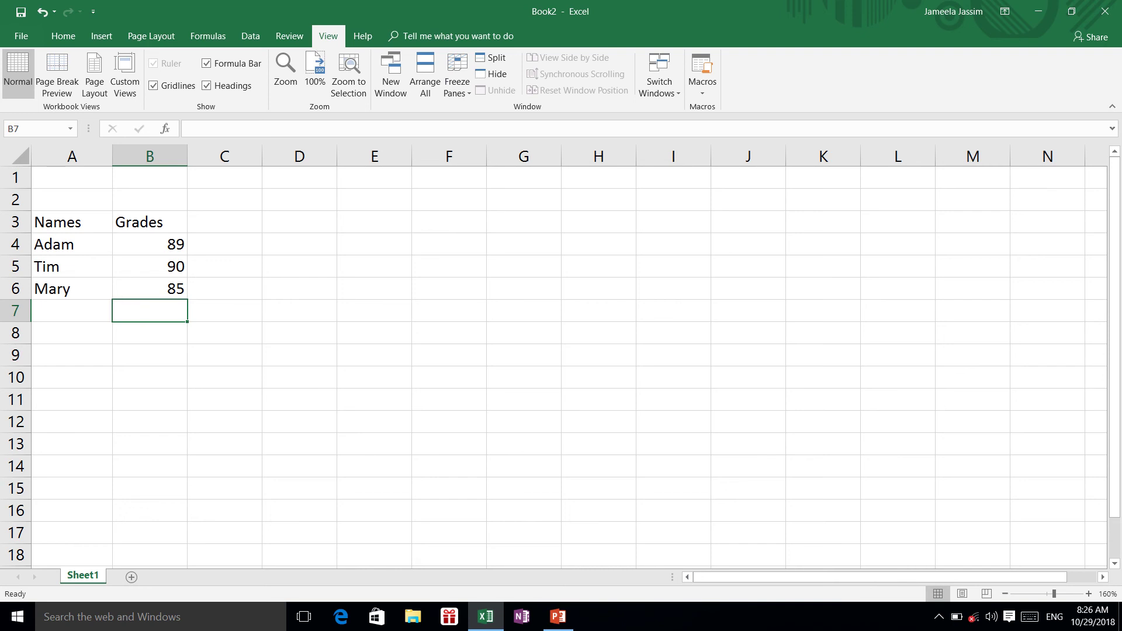
Scroll back up and switch the ribbon to the Home tab's formatting commands
scroll(554, 357, up, 1)
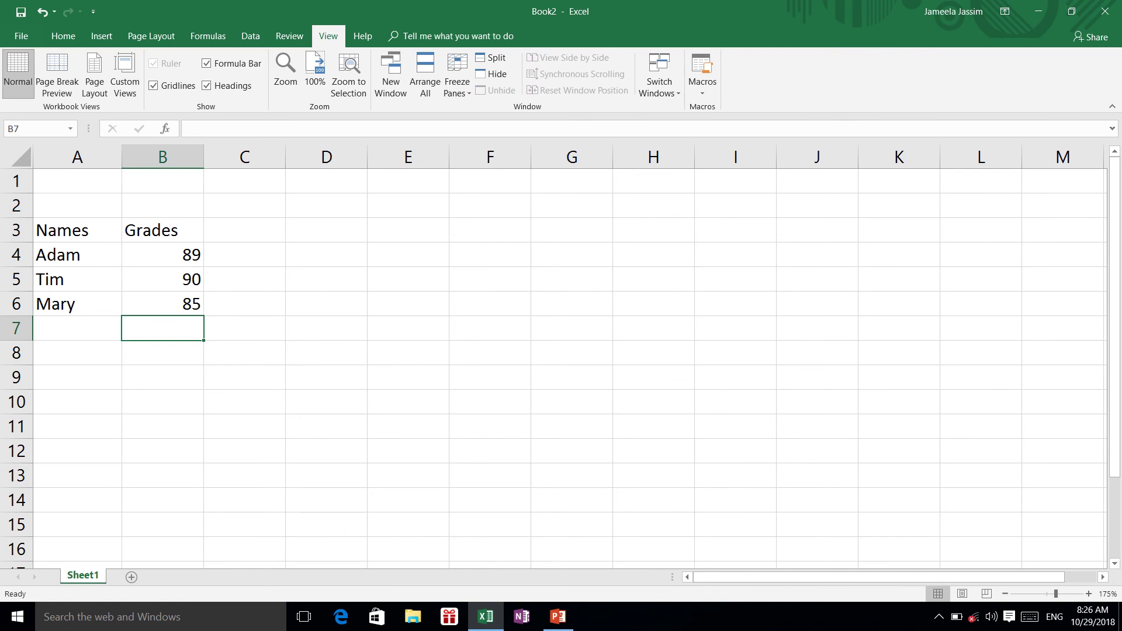
click(63, 36)
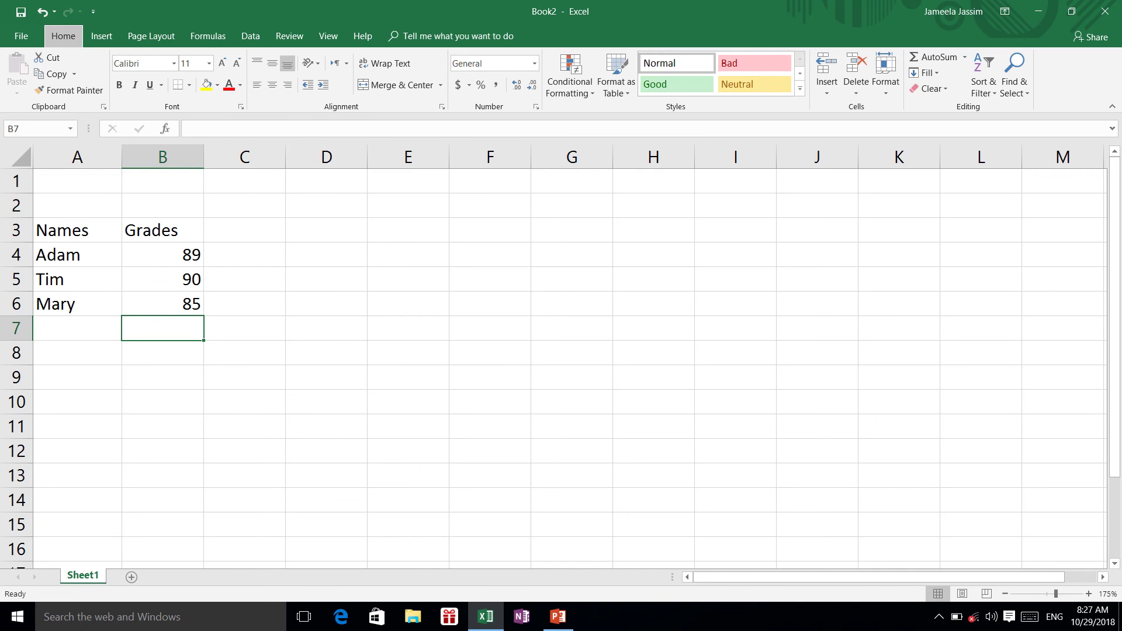
Right-align the Grades heading in cell B3 so it sits over its numbers
click(162, 229)
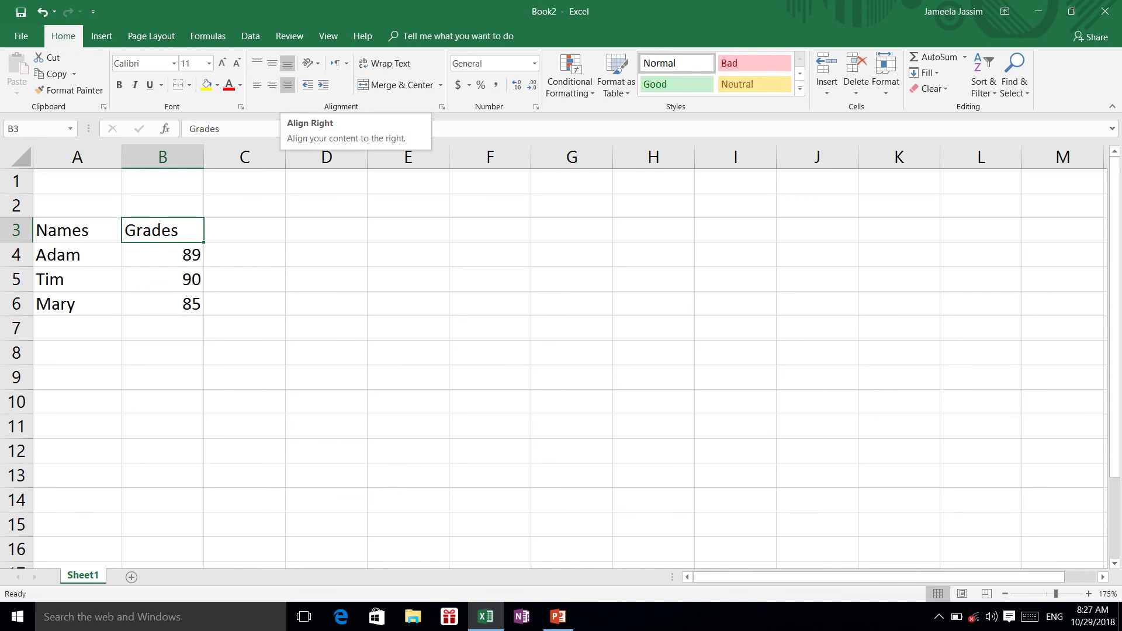
click(288, 85)
scroll(561, 350, right, 3)
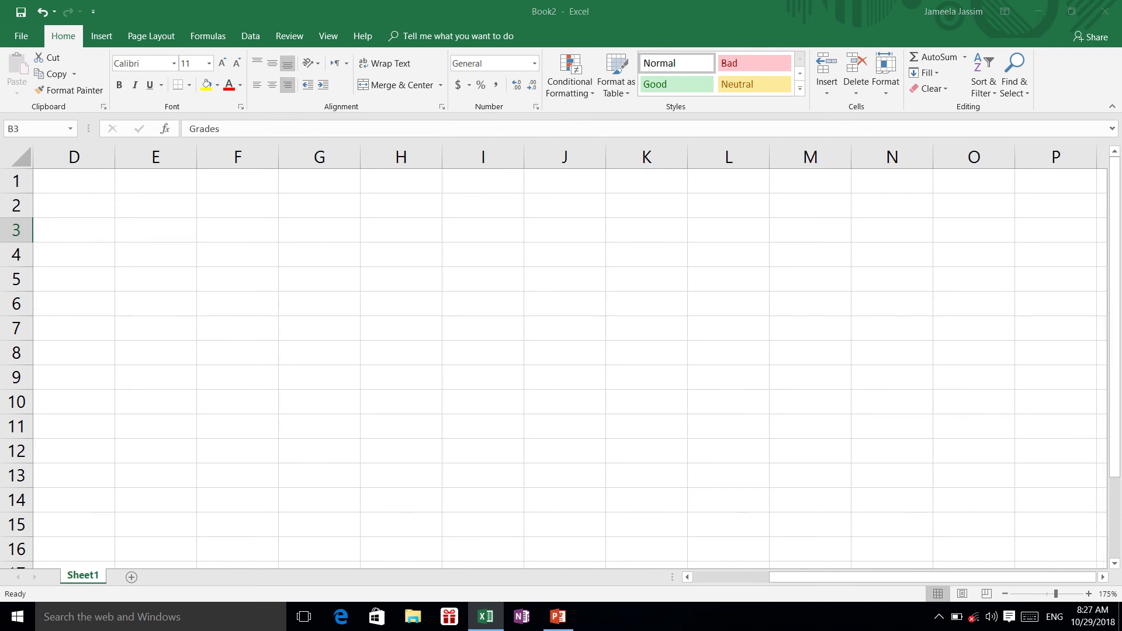
key(Left)
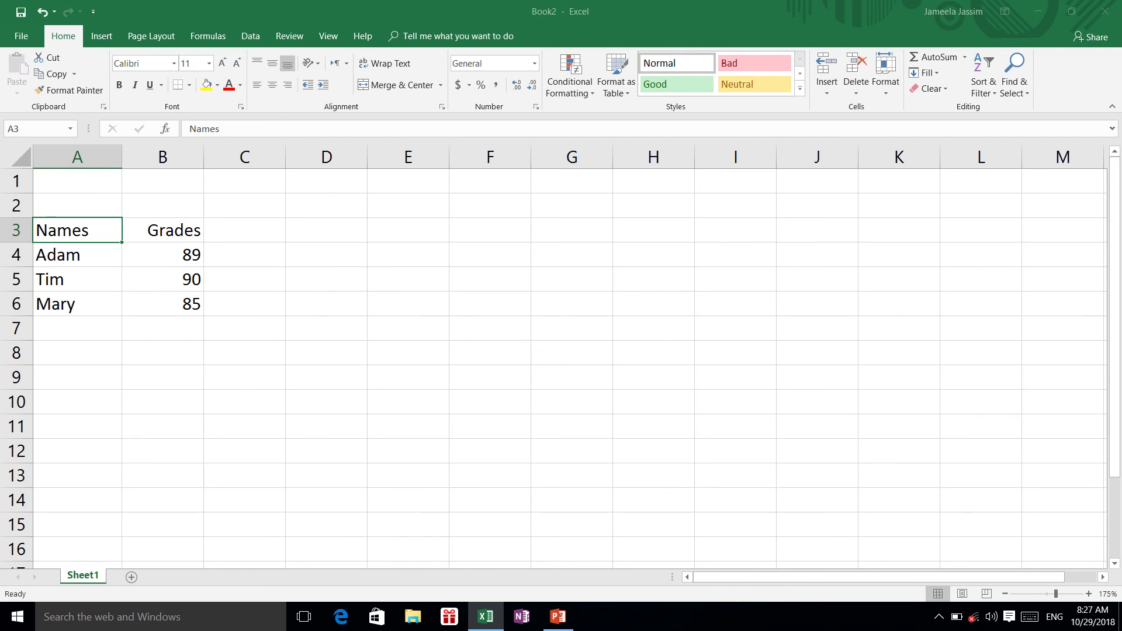
click(162, 328)
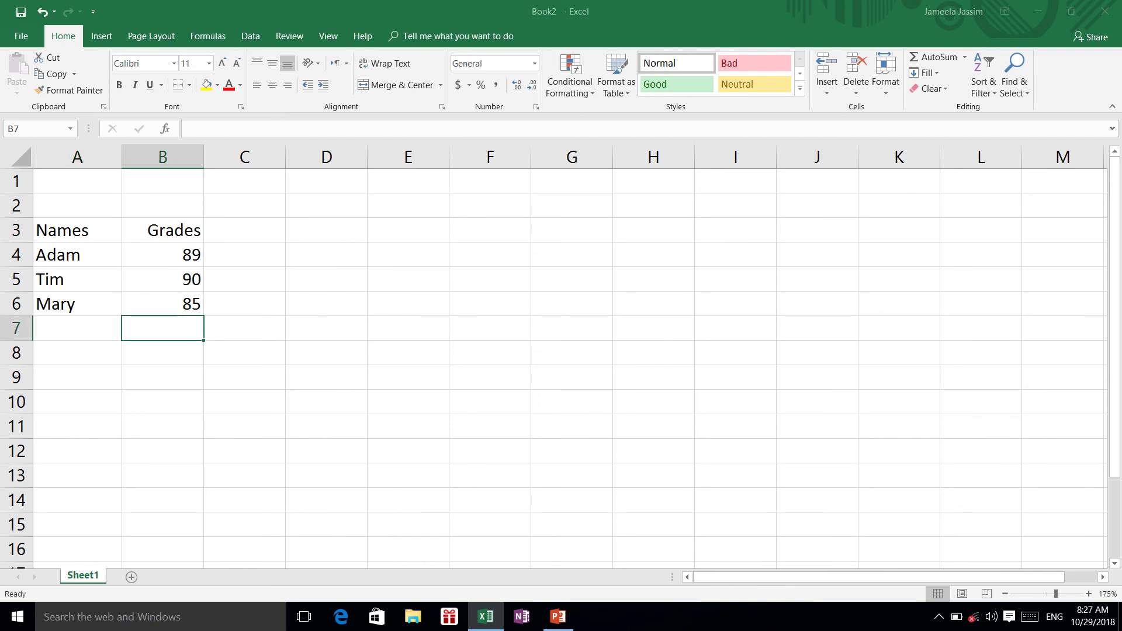
key(Left)
Label cell A8 'Totals' and select B8 to hold the total
right_click(120, 357)
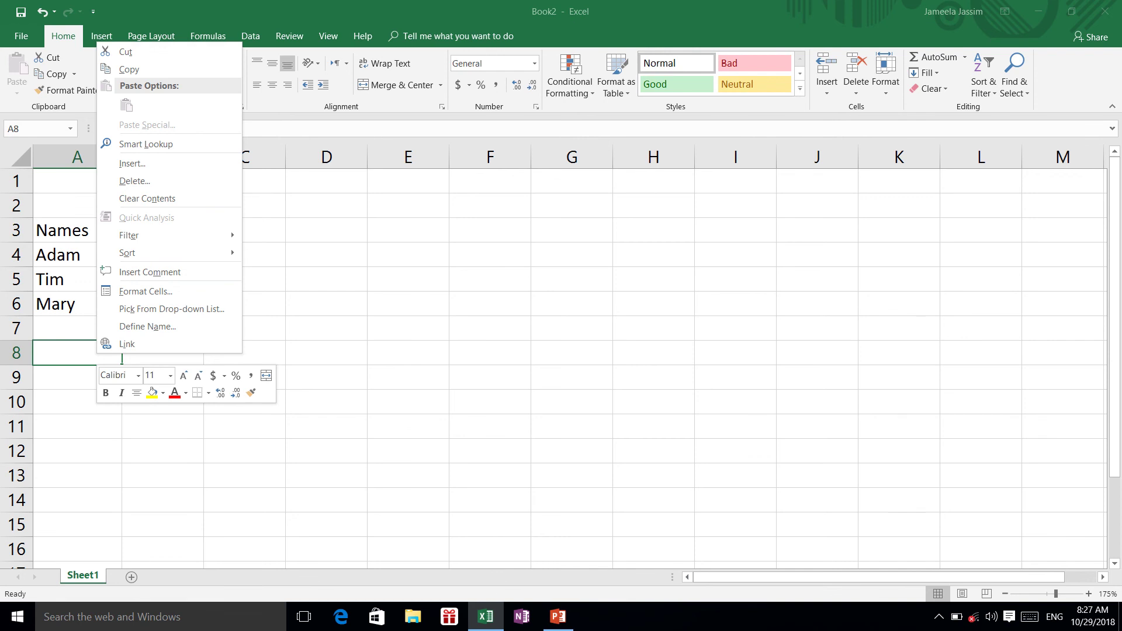
key(Escape)
text(T)
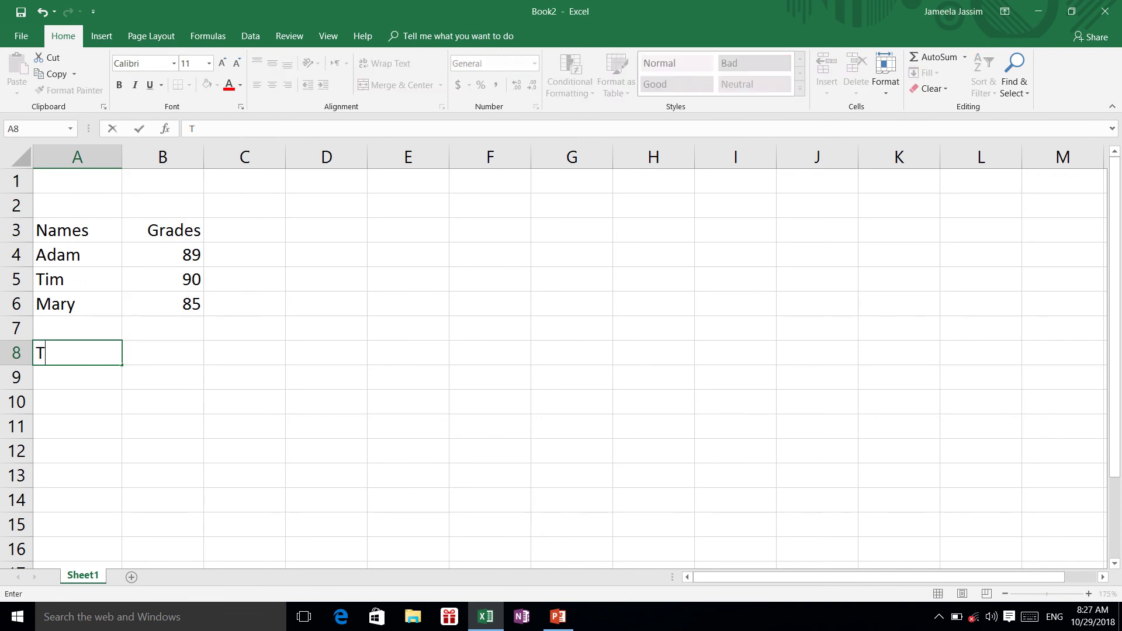
text(otal)
text(s)
key(Return)
click(77, 353)
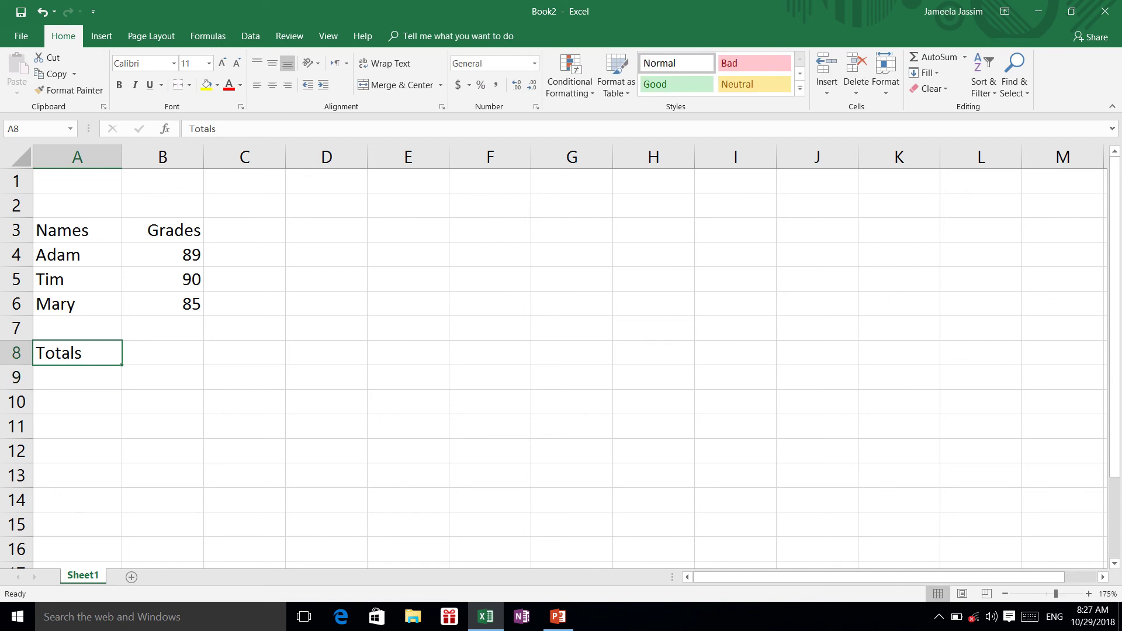
click(162, 353)
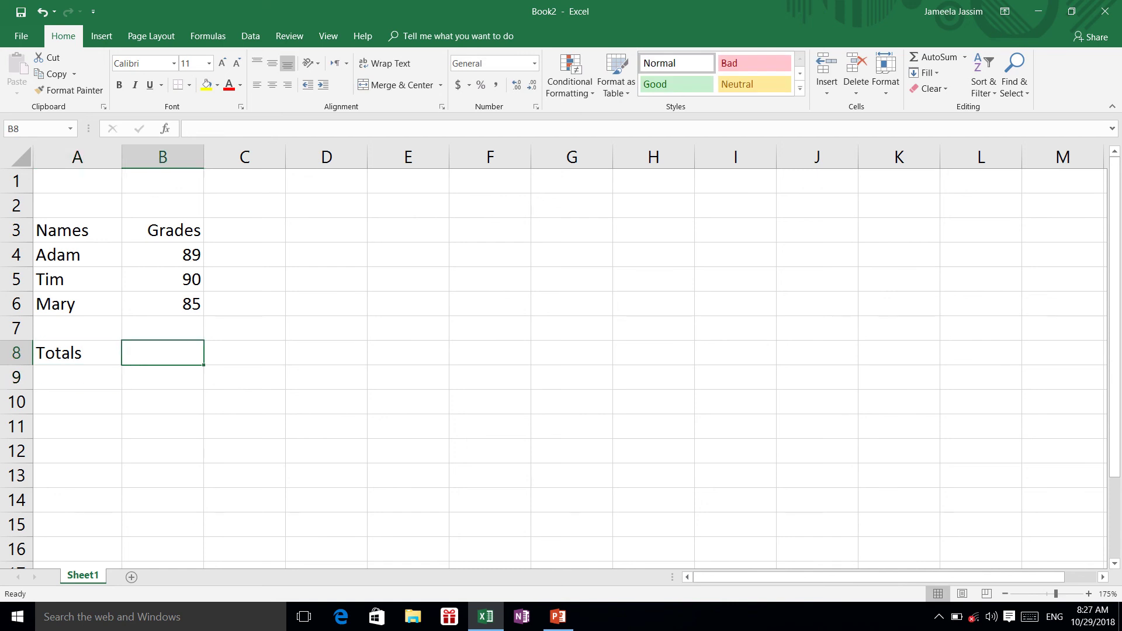
scroll(553, 362, down, 1)
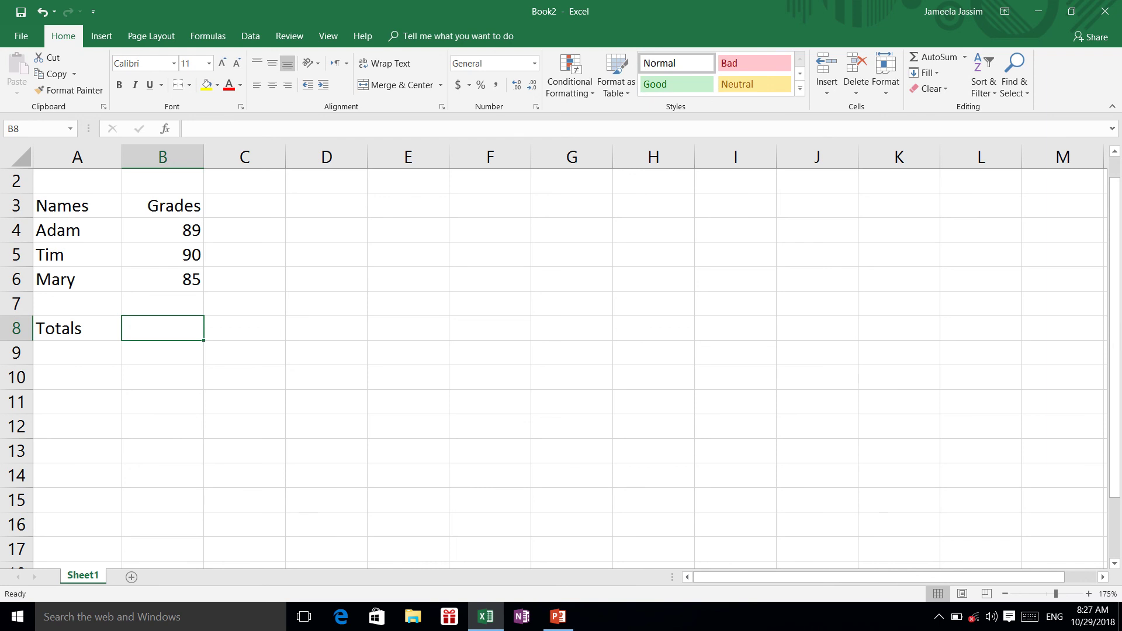
Enter =B4+B5+B6 in B8 to total Adam's, Tim's and Mary's grades as 264
text(=)
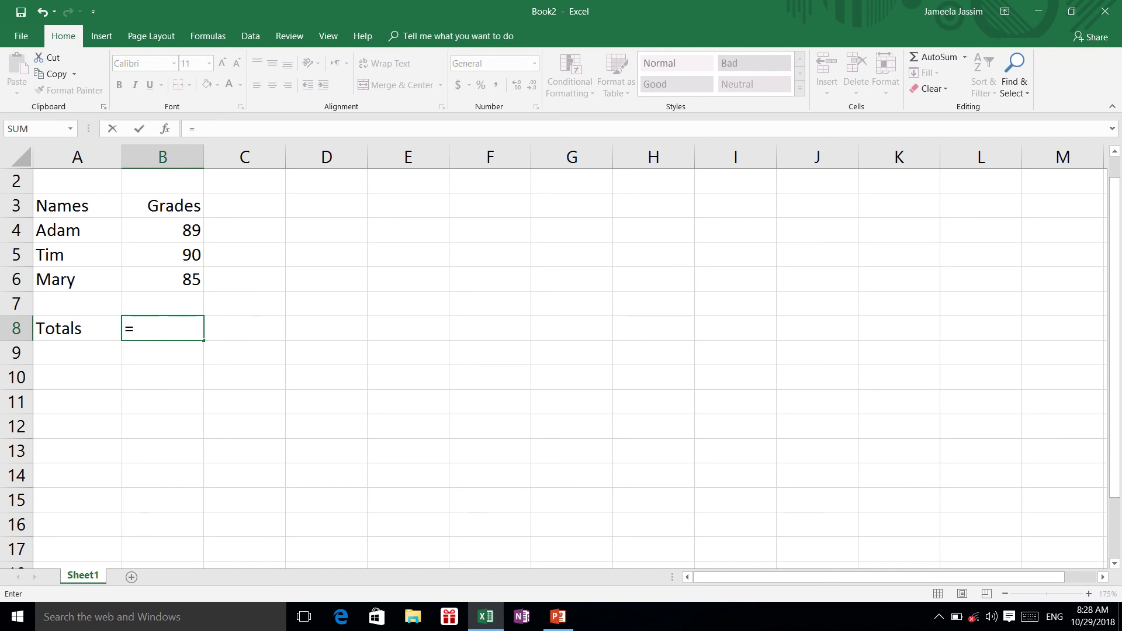
click(163, 229)
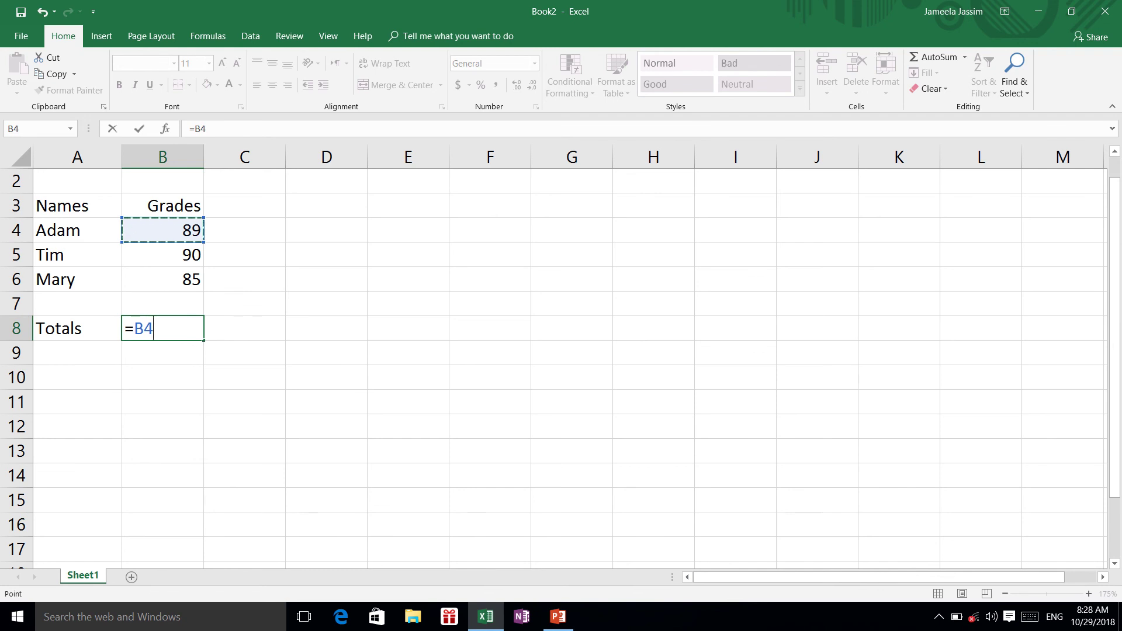
text(+)
click(163, 254)
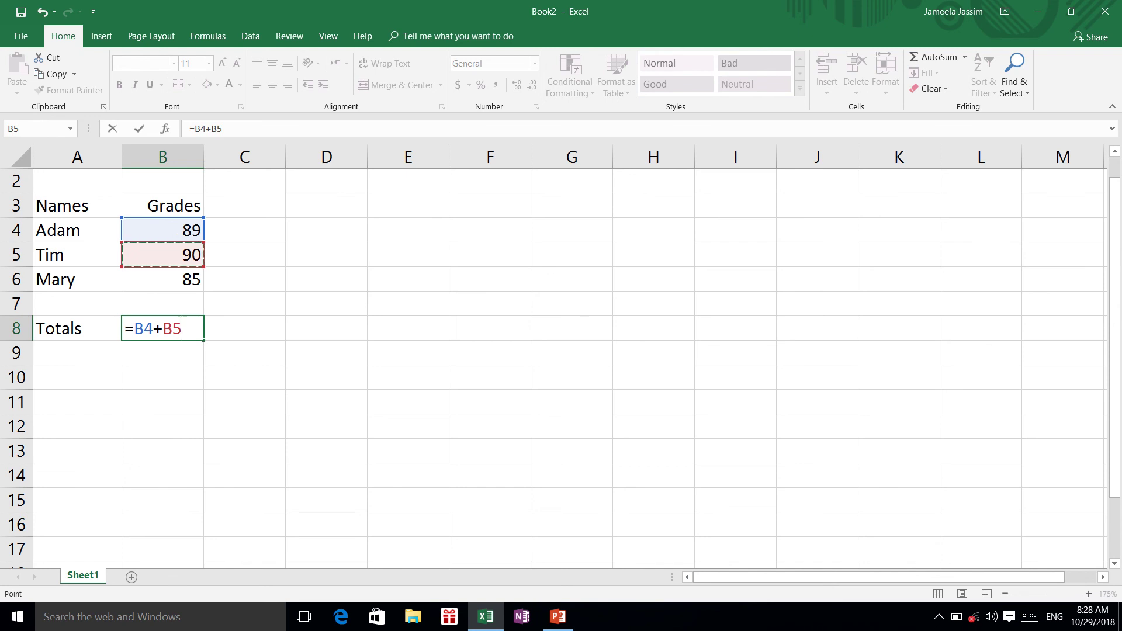
text(+)
click(162, 279)
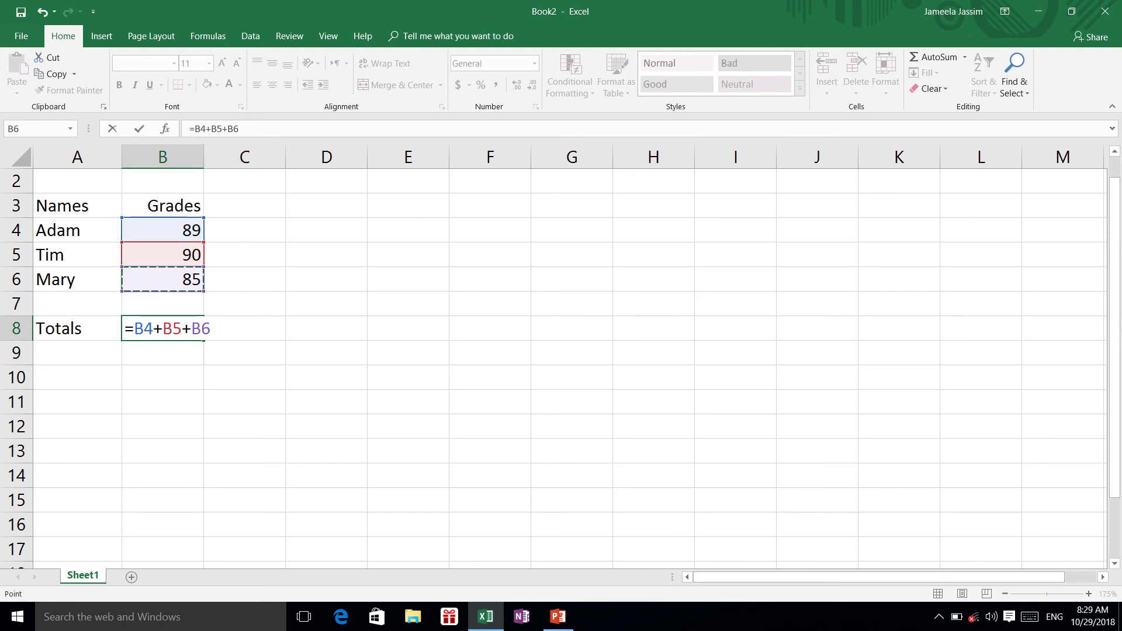
key(Return)
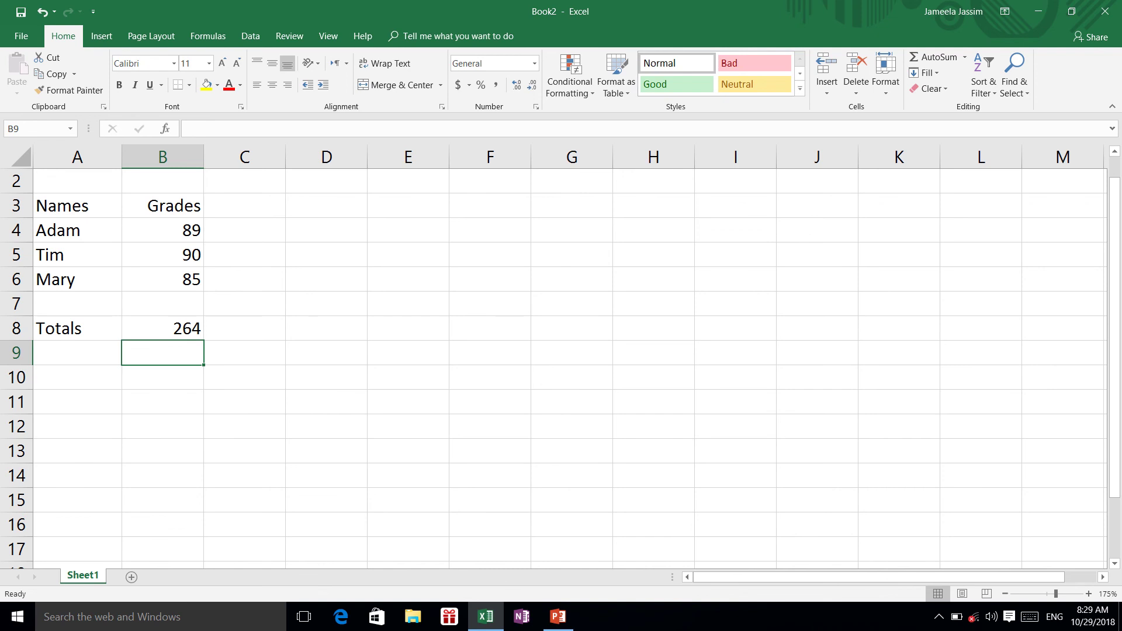
click(162, 327)
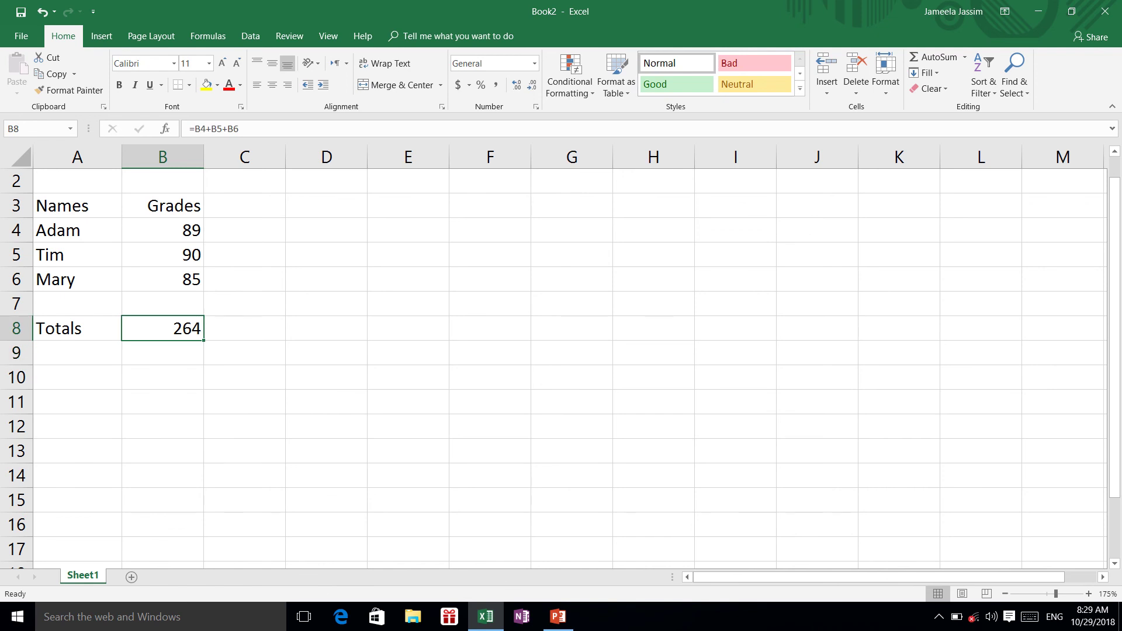
ctrl+scroll(561, 362, down, 1)
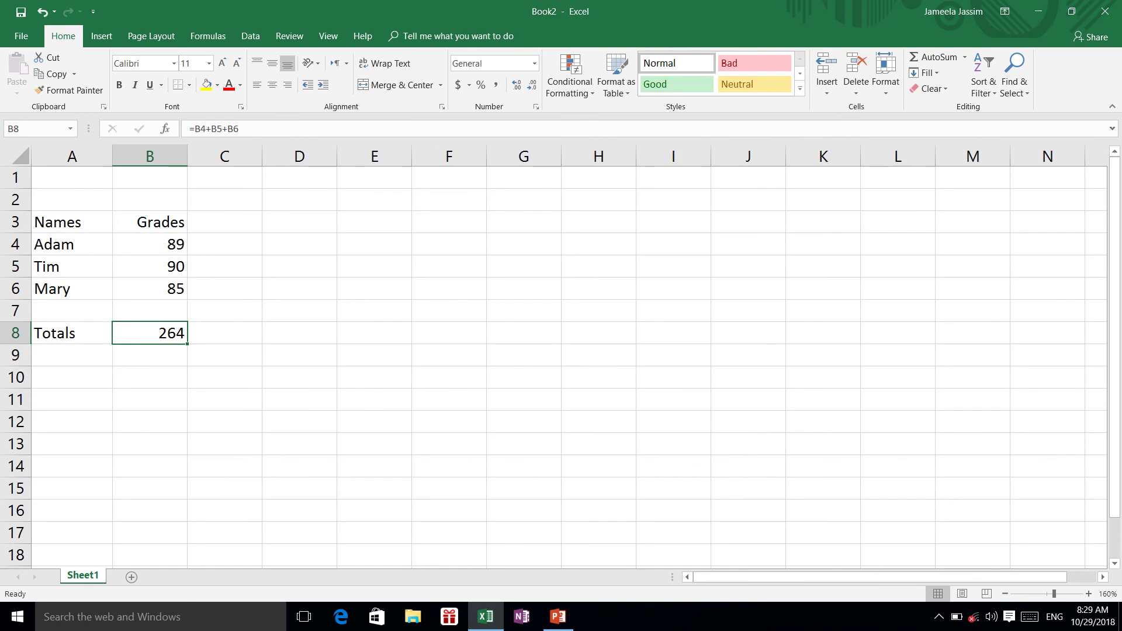